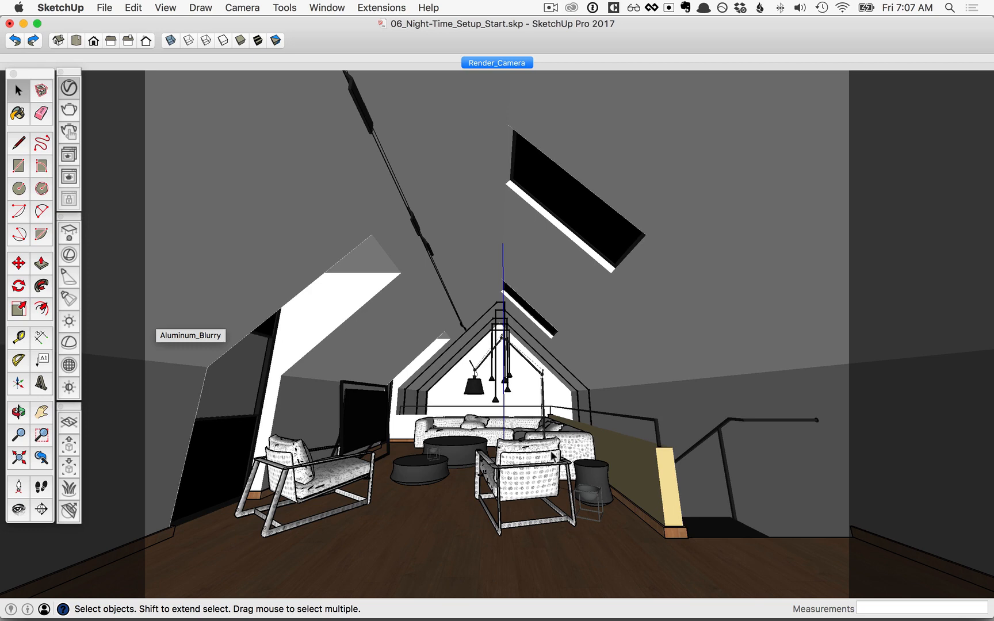
# Enable progressive rendering at Low quality in the V-Ray render settings
pyautogui.click(69, 88)
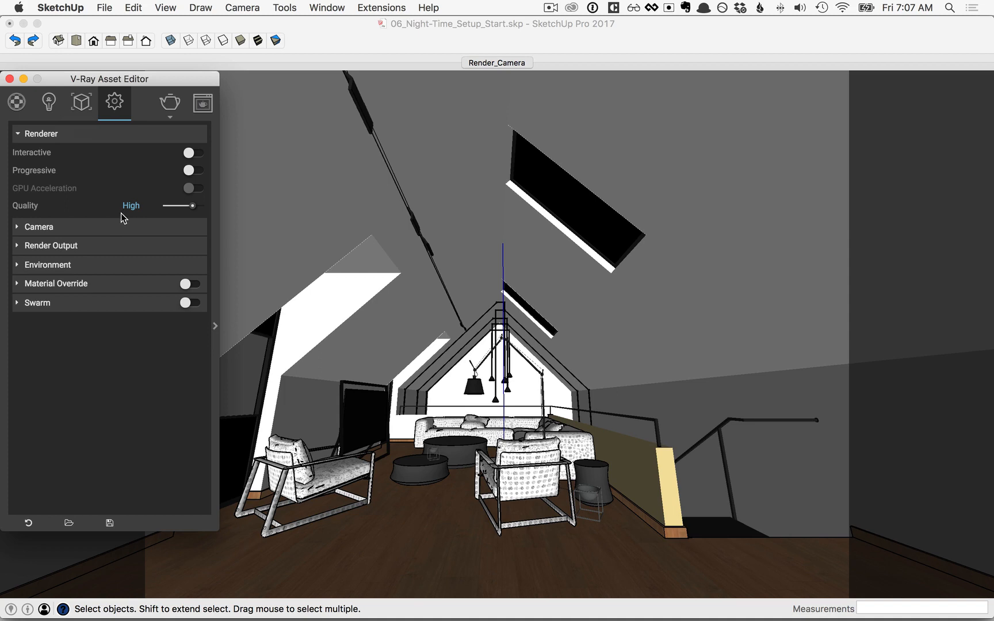
pyautogui.click(192, 171)
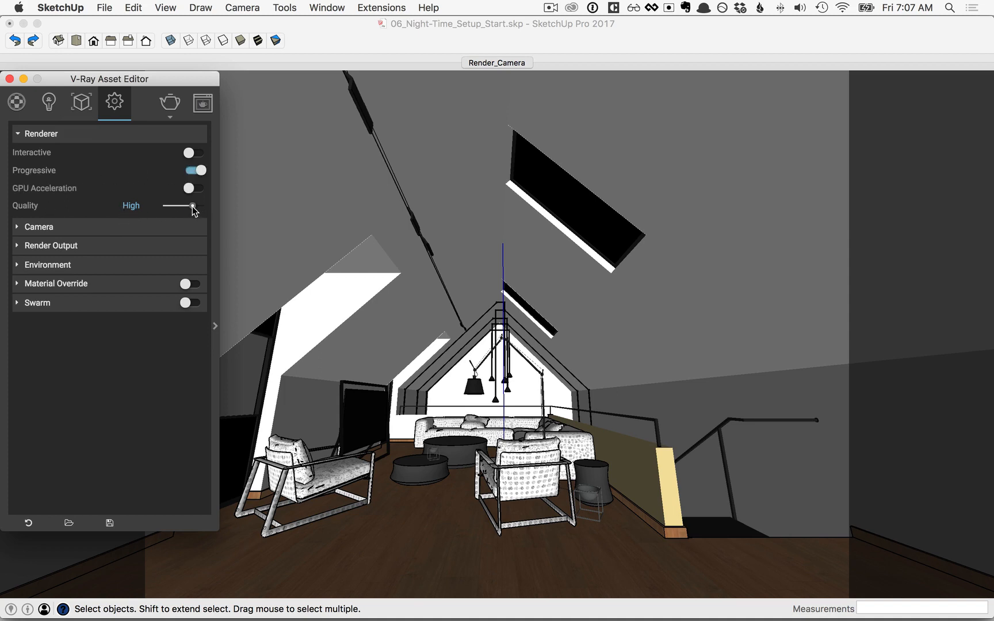
pyautogui.moveTo(191, 206); pyautogui.dragTo(176, 205)
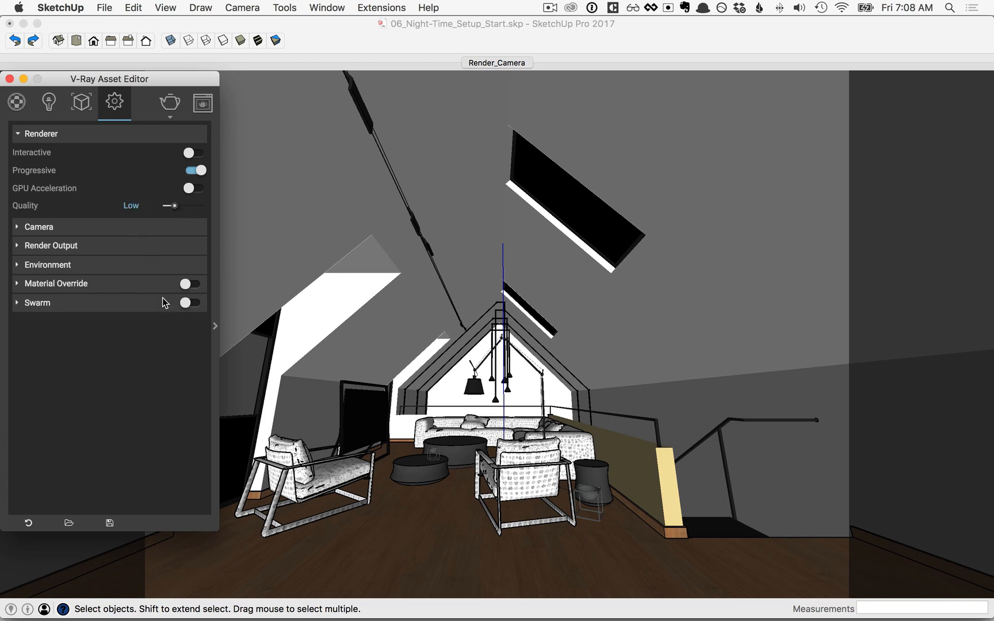
# Change the render output width from 1200 to 800, giving 800×600
pyautogui.click(62, 246)
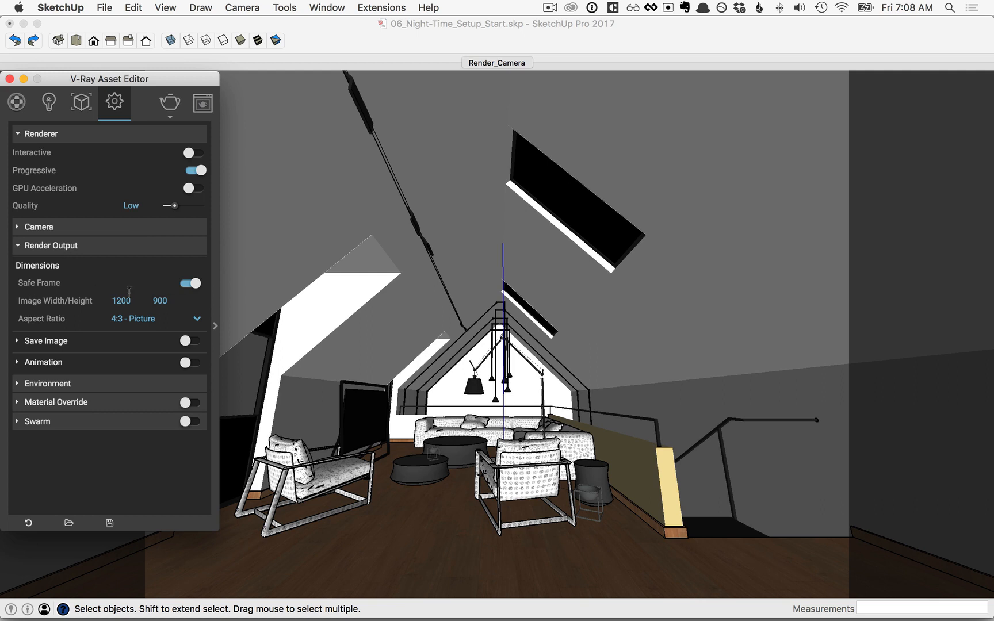
pyautogui.moveTo(137, 300); pyautogui.dragTo(106, 301)
pyautogui.write('800')
pyautogui.press('Return')
# Use Irradiance map for Global Illumination primary rays in the advanced settings
pyautogui.click(215, 326)
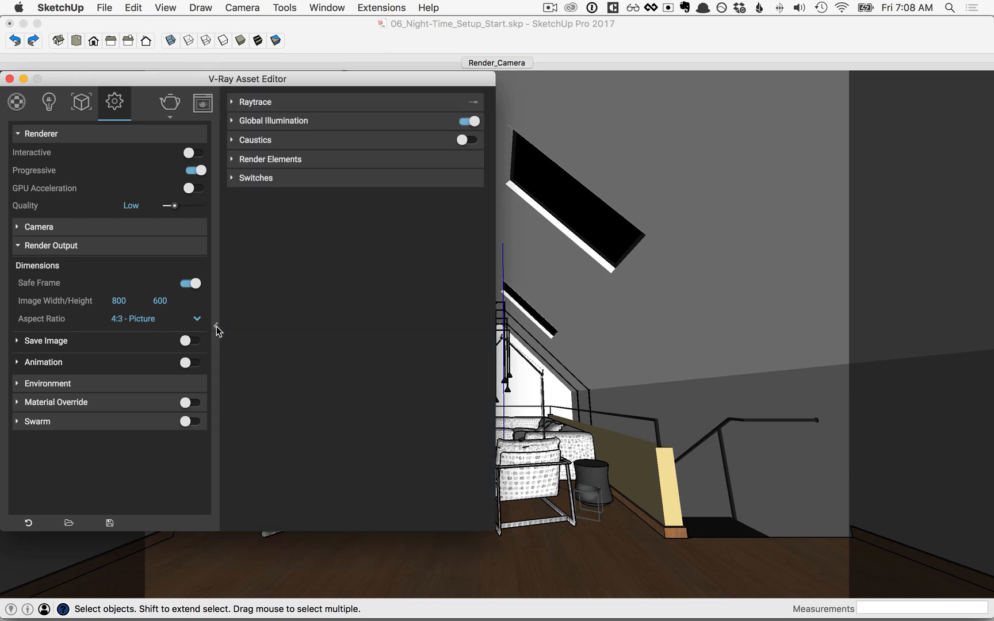
pyautogui.click(267, 122)
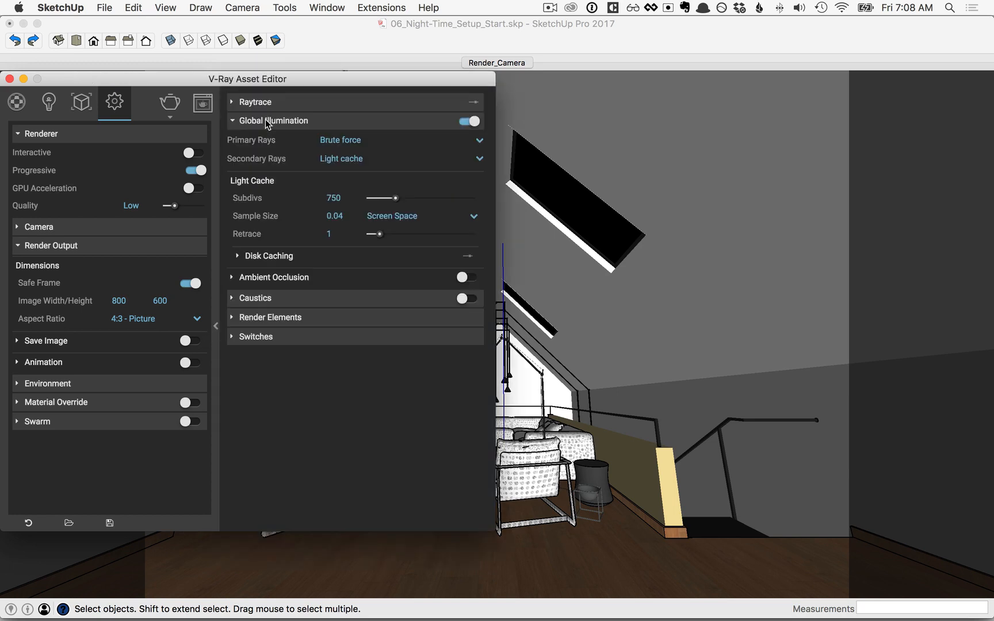
pyautogui.click(348, 141)
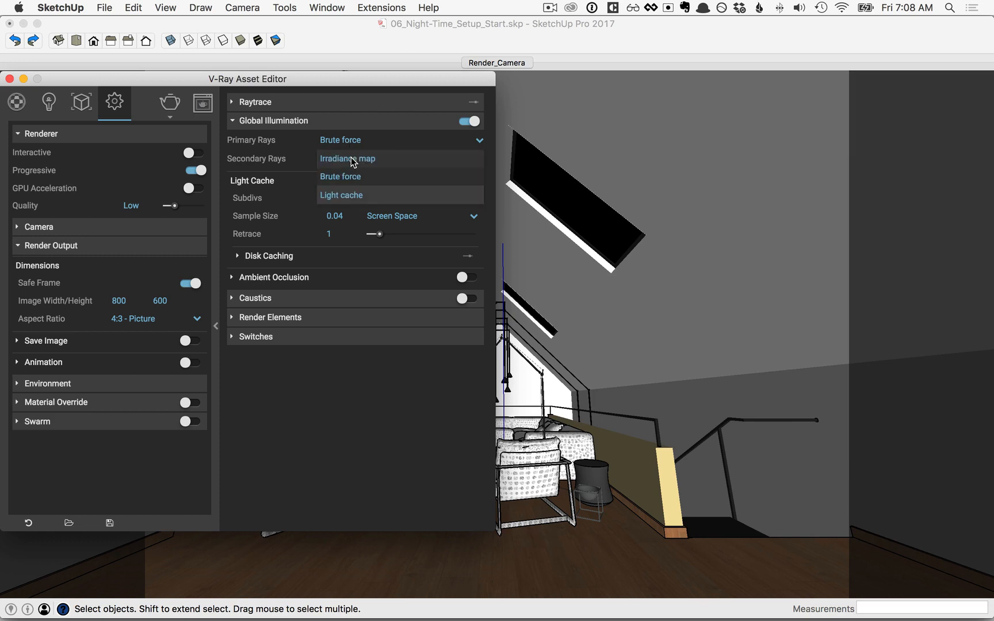
pyautogui.click(352, 162)
pyautogui.click(216, 326)
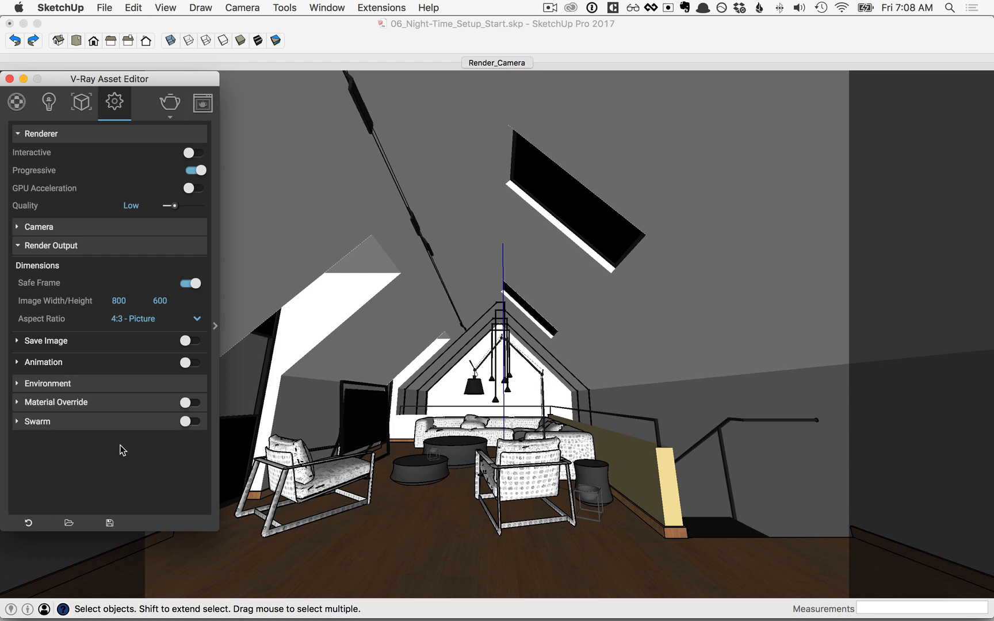
# Turn on material override, then review the Glass material's settings and Options in the Materials list
pyautogui.click(186, 406)
pyautogui.click(16, 103)
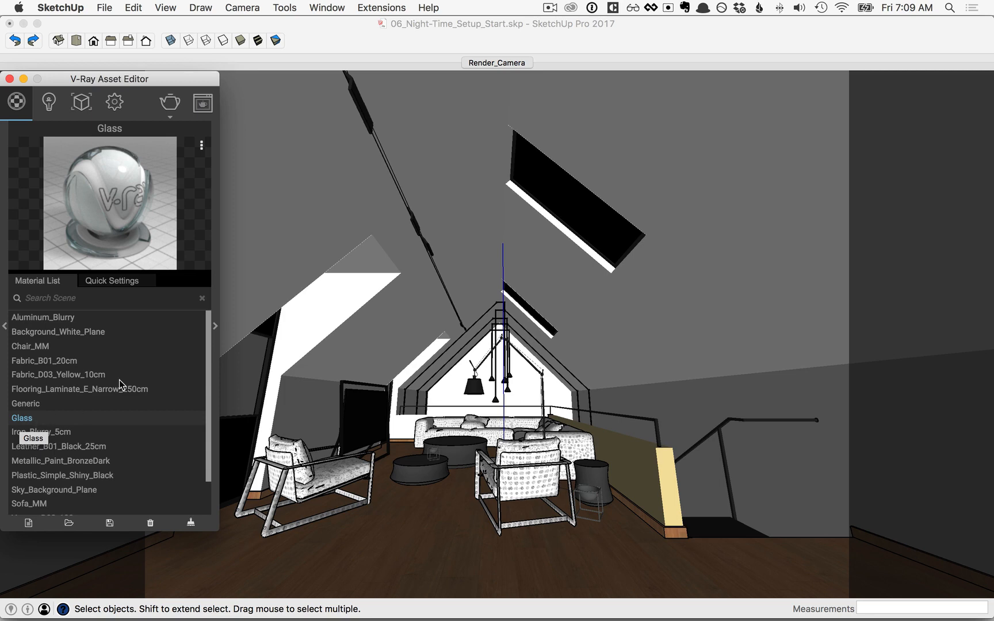
pyautogui.click(215, 326)
pyautogui.scroll(-5, 303, 335)
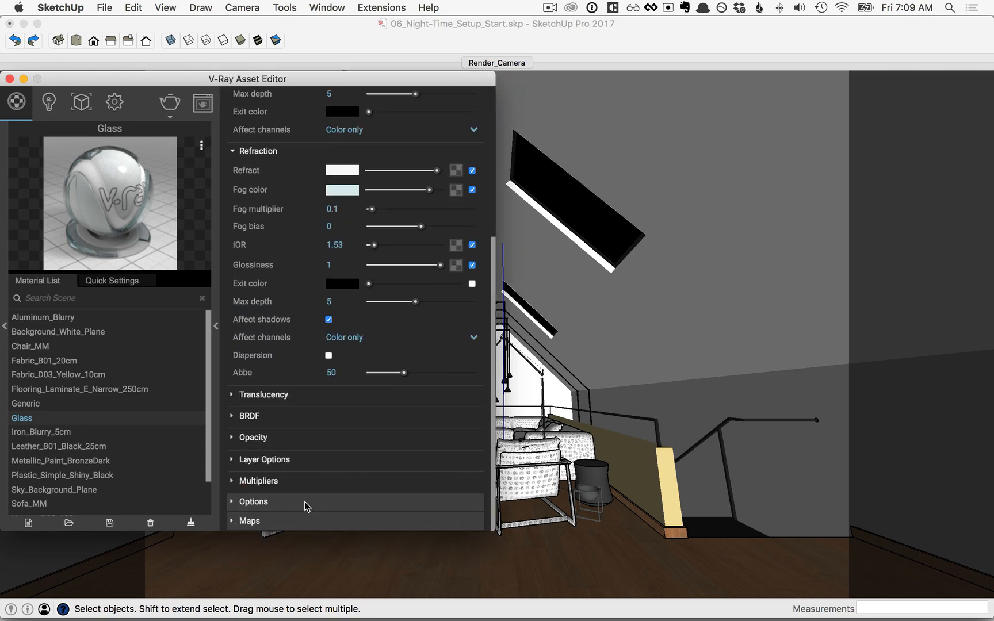
pyautogui.click(251, 502)
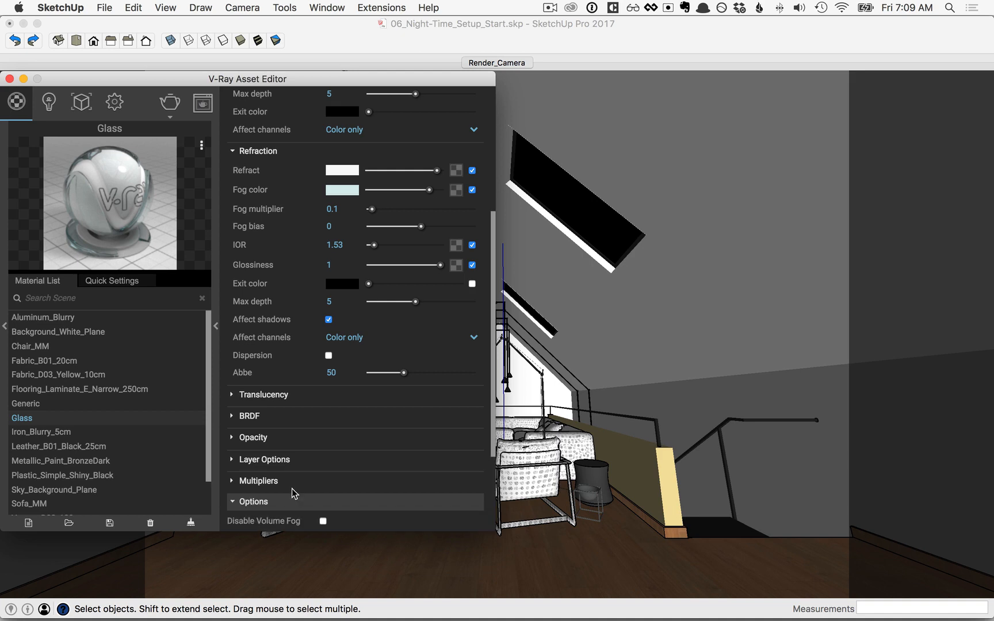
pyautogui.scroll(-3, 292, 489)
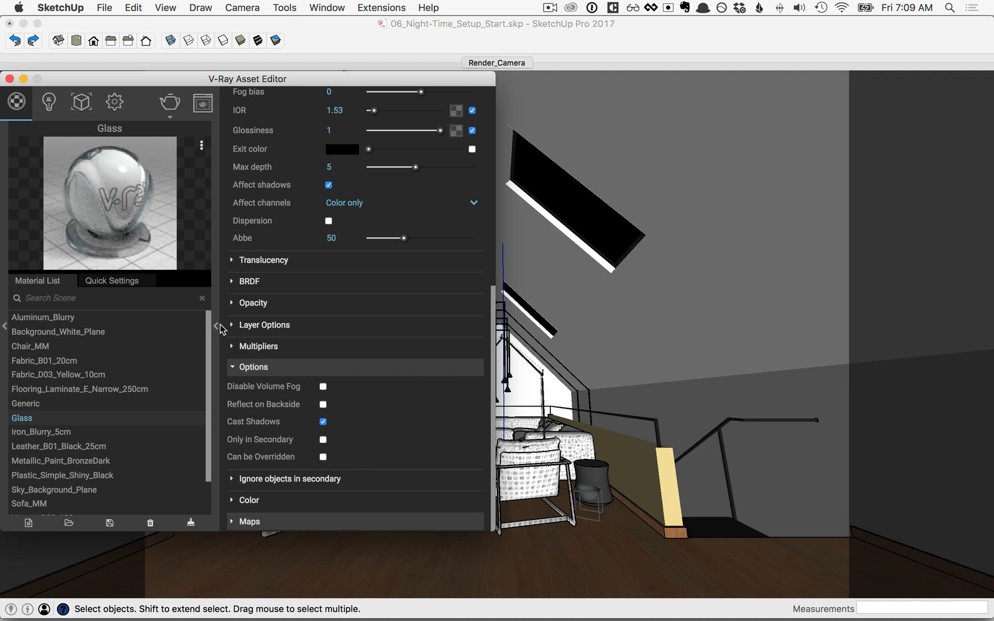
pyautogui.click(218, 327)
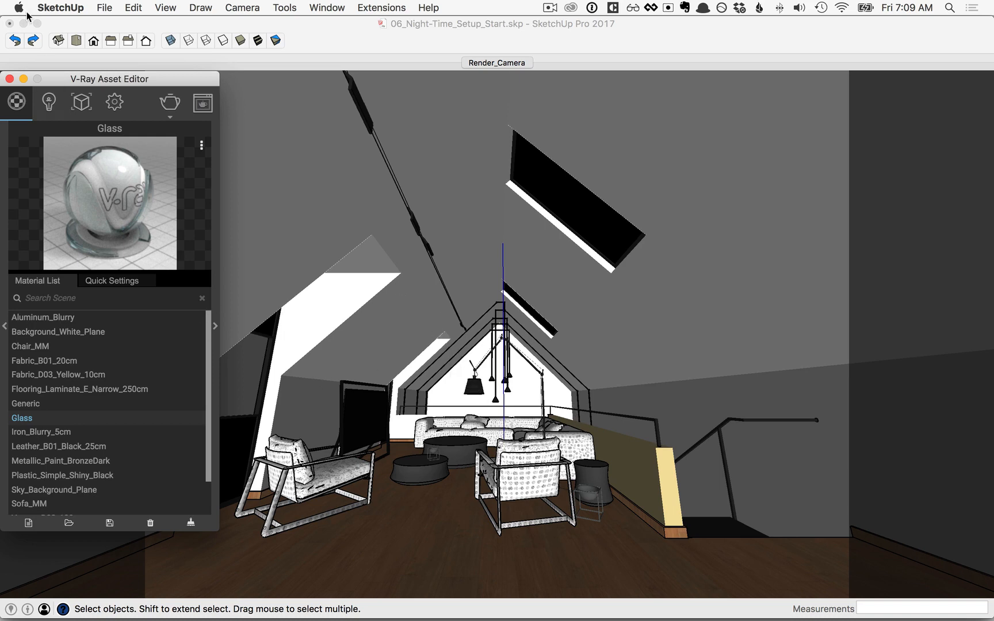
# Turn SunLight off, clear the Environment background texture, and make the background colour blue
pyautogui.click(49, 106)
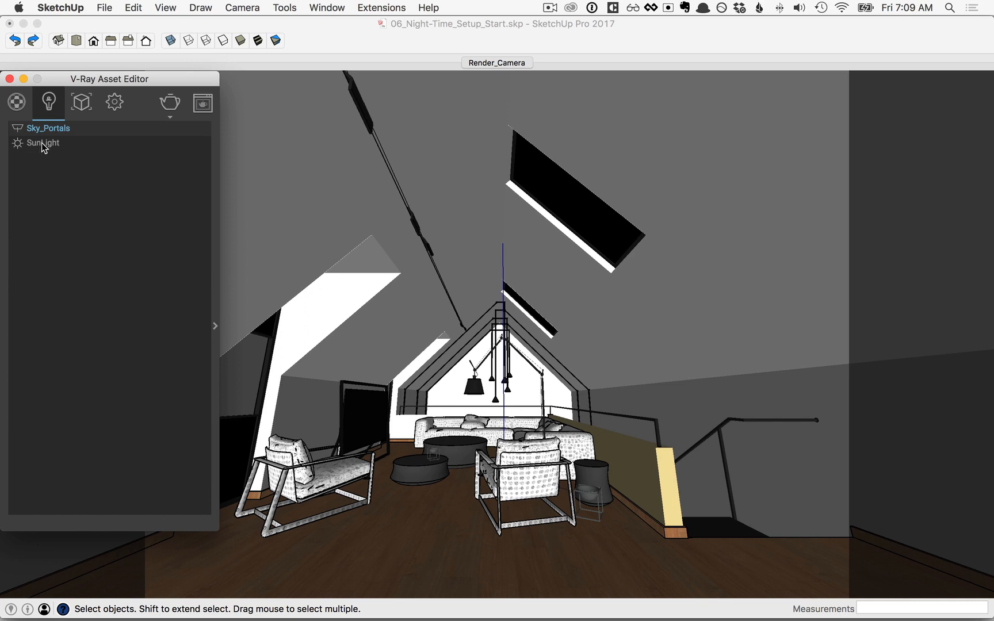
pyautogui.click(18, 144)
pyautogui.click(115, 103)
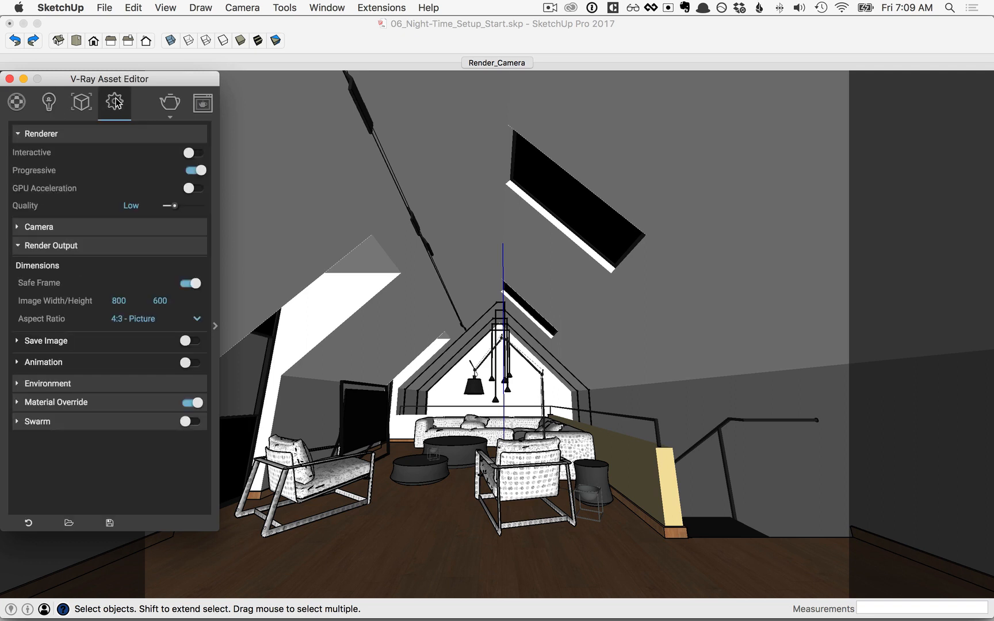
pyautogui.click(47, 383)
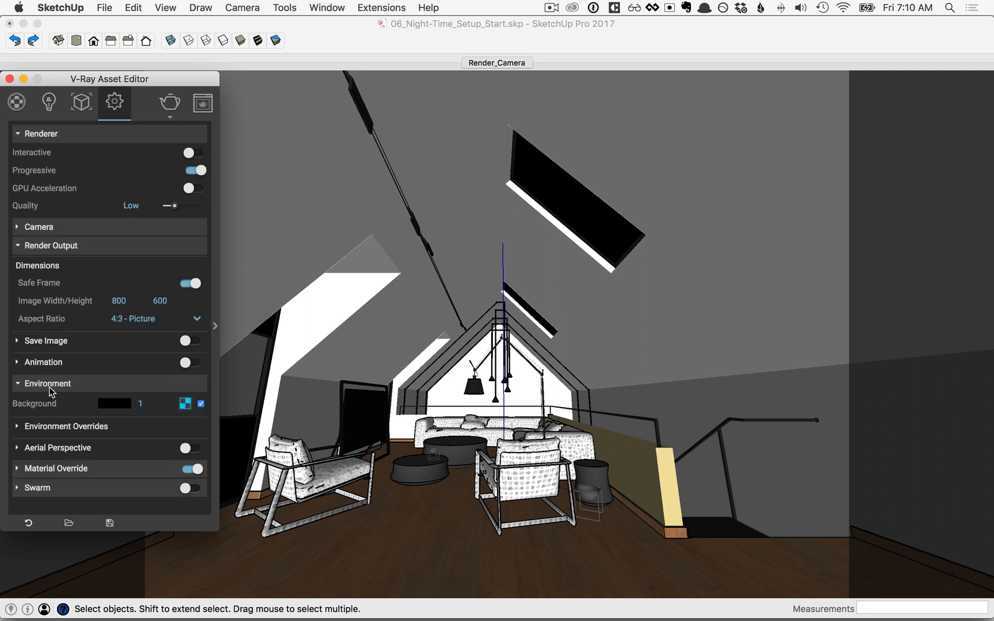
pyautogui.rightClick(185, 404)
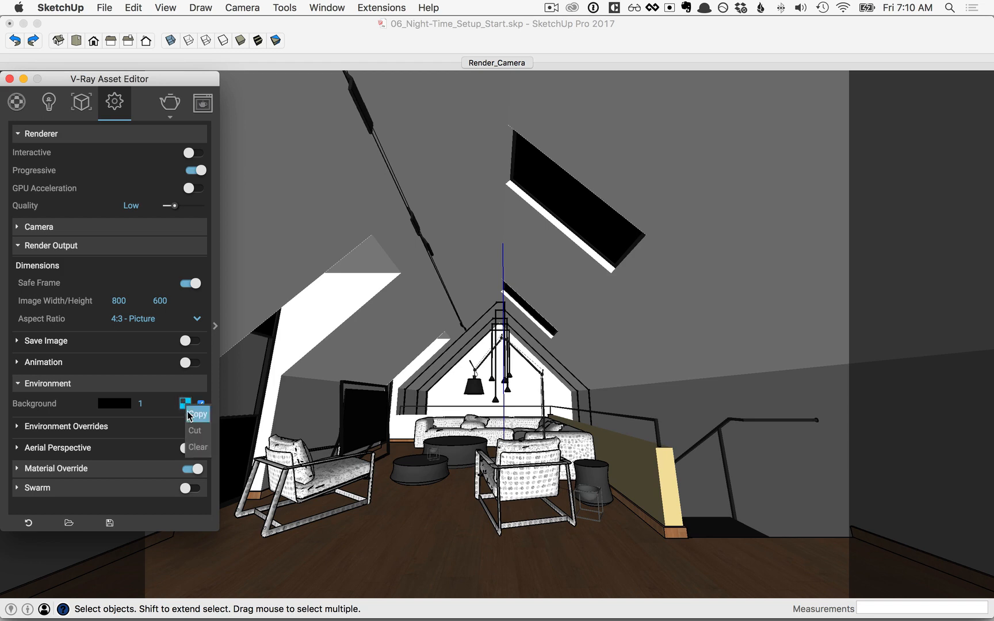
pyautogui.click(195, 447)
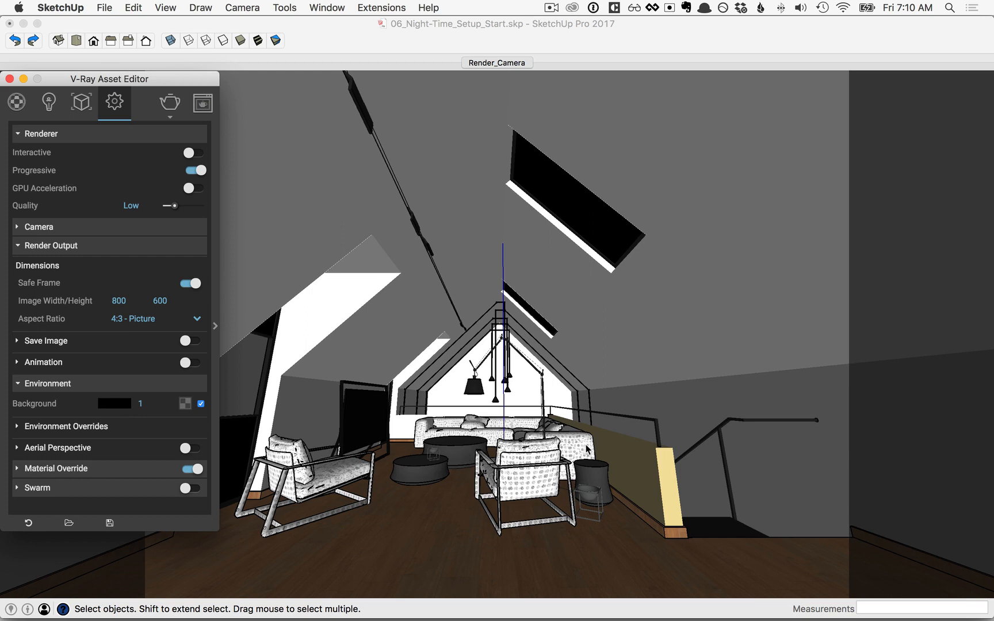
pyautogui.click(116, 404)
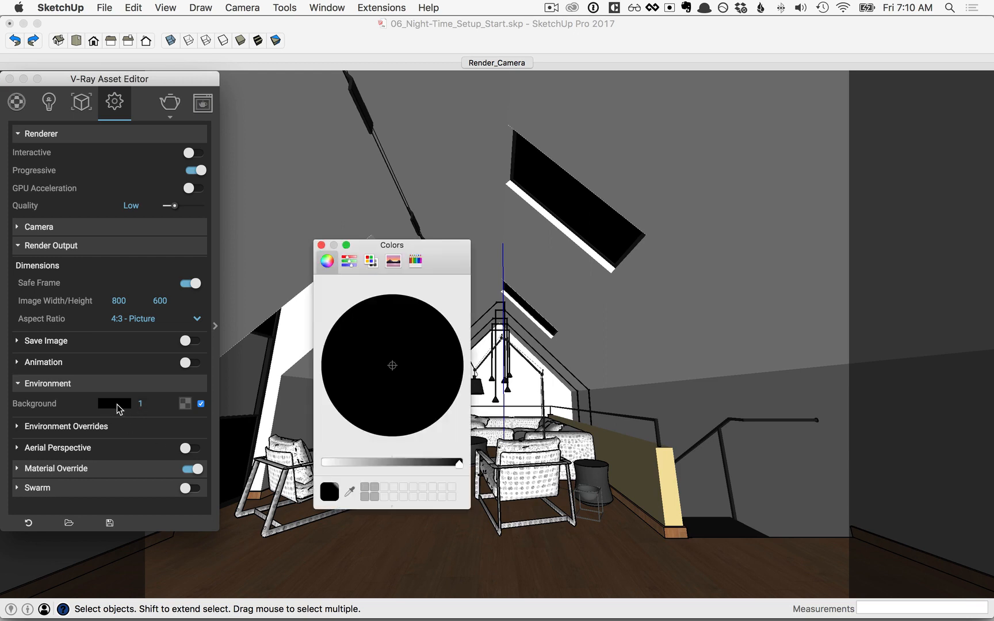
pyautogui.moveTo(459, 463); pyautogui.dragTo(314, 464)
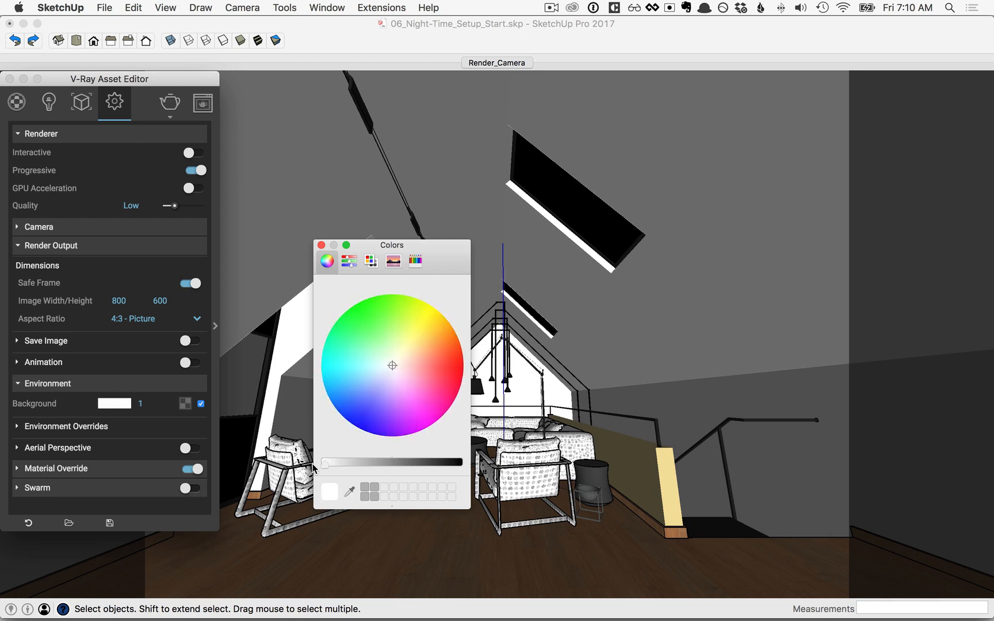
pyautogui.click(359, 408)
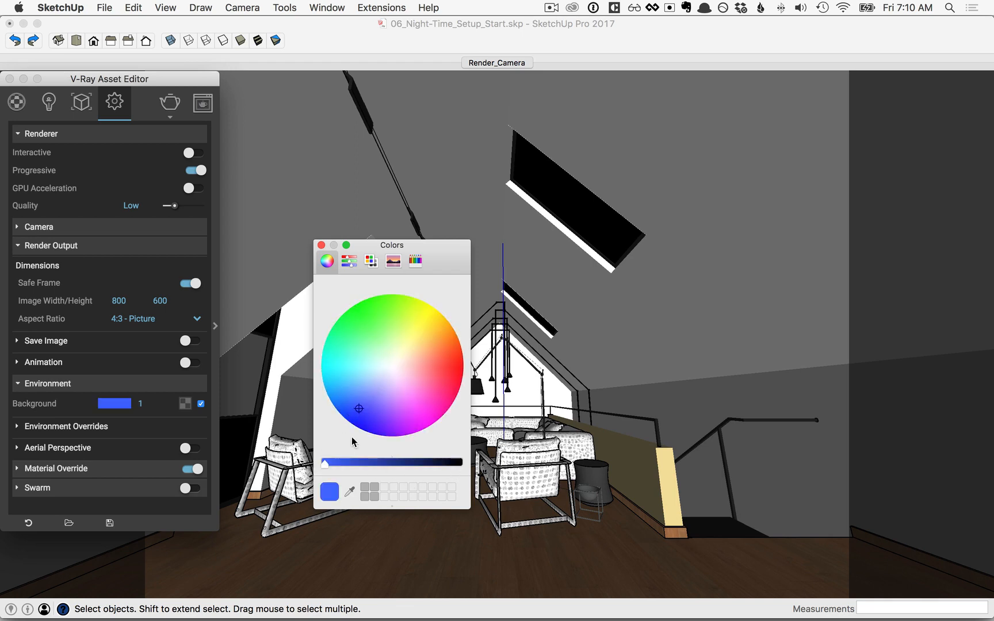
pyautogui.click(321, 245)
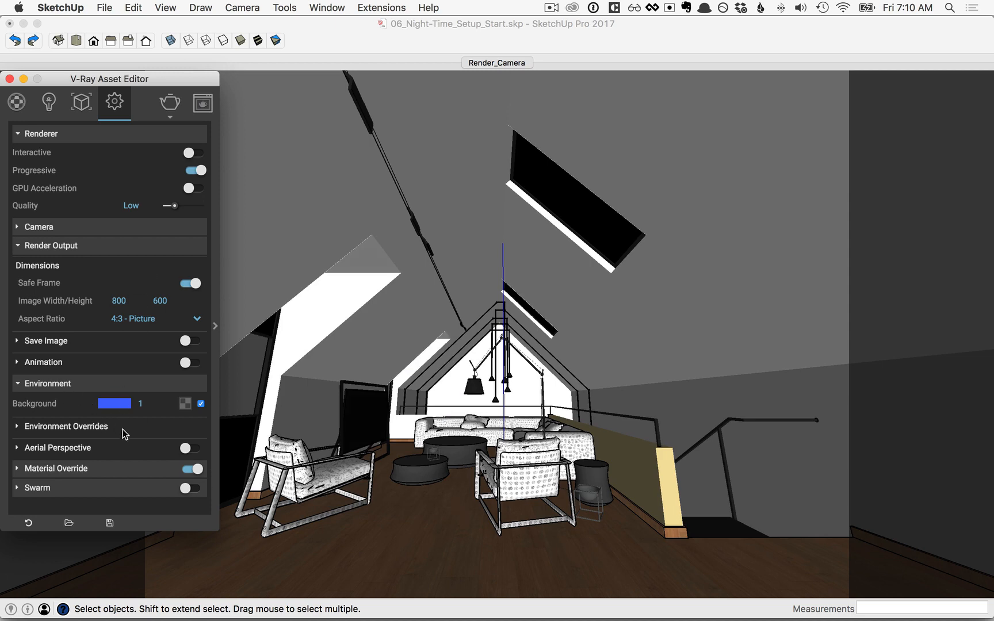
# Change the camera Exposure Value from 11.32 to 7 and render the night scene
pyautogui.click(40, 227)
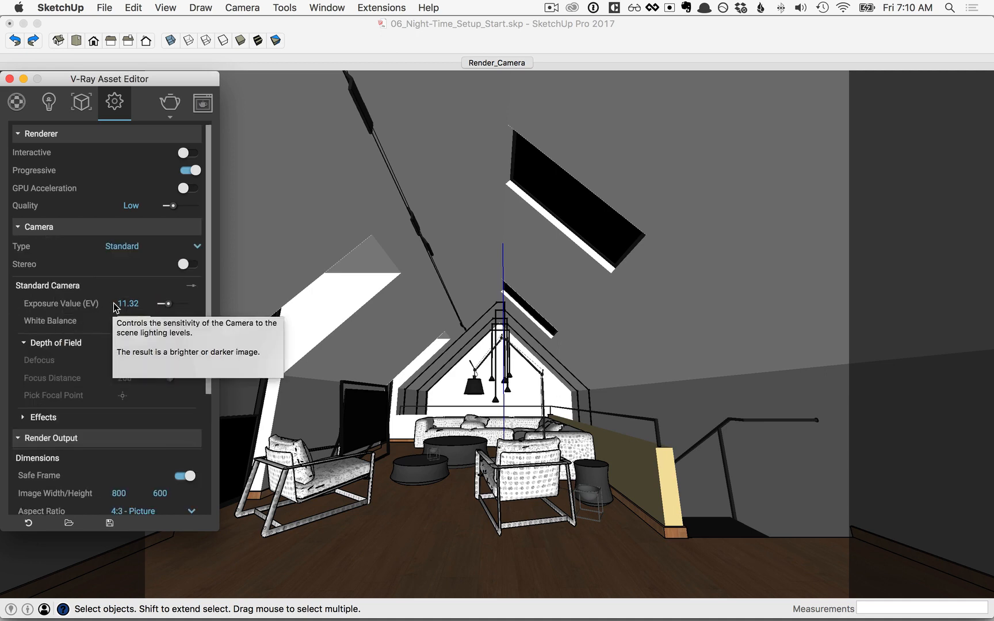
pyautogui.moveTo(145, 303); pyautogui.dragTo(106, 305)
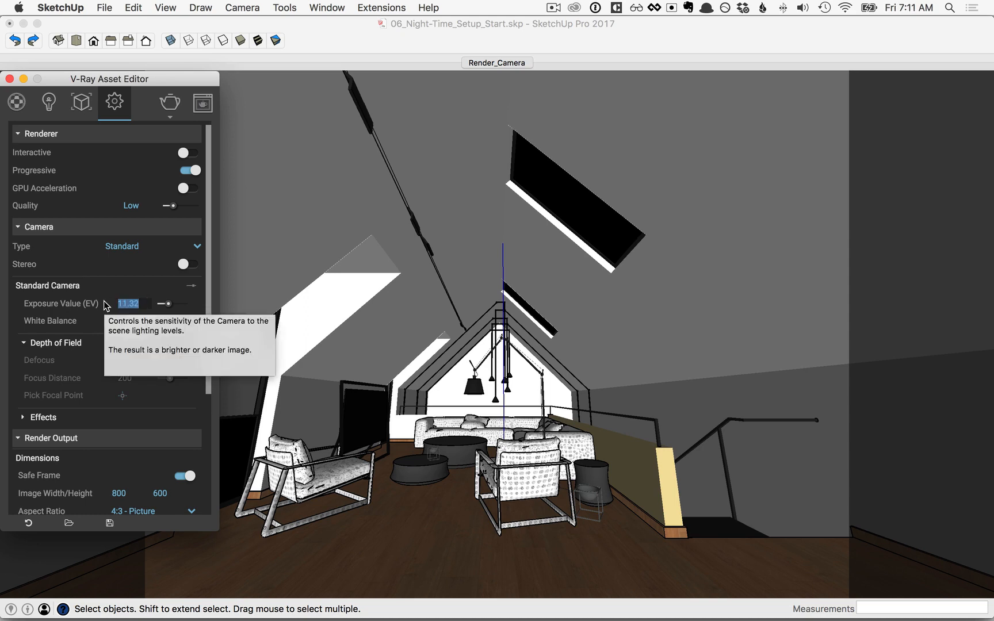
pyautogui.write('7')
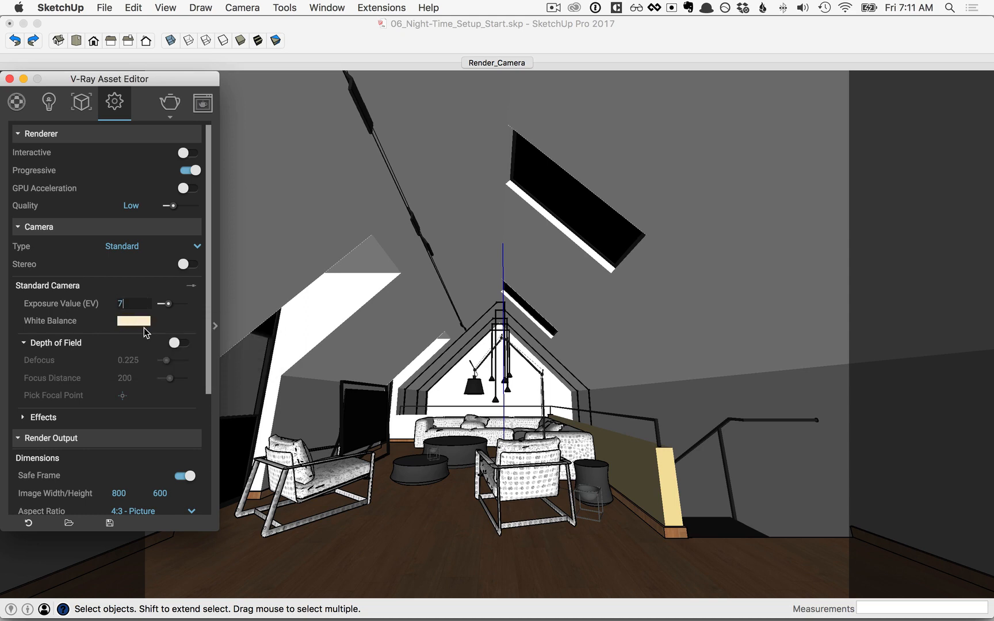
pyautogui.press('Return')
pyautogui.click(171, 103)
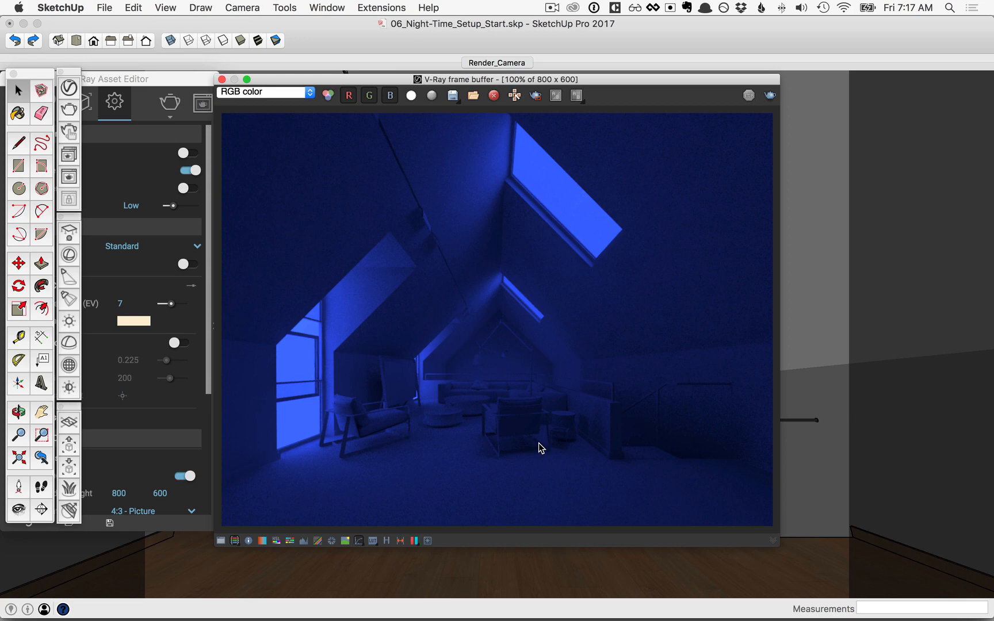
# Close the frame buffer and progress window, then orbit to overlook the lounge from behind the chairs
pyautogui.click(222, 80)
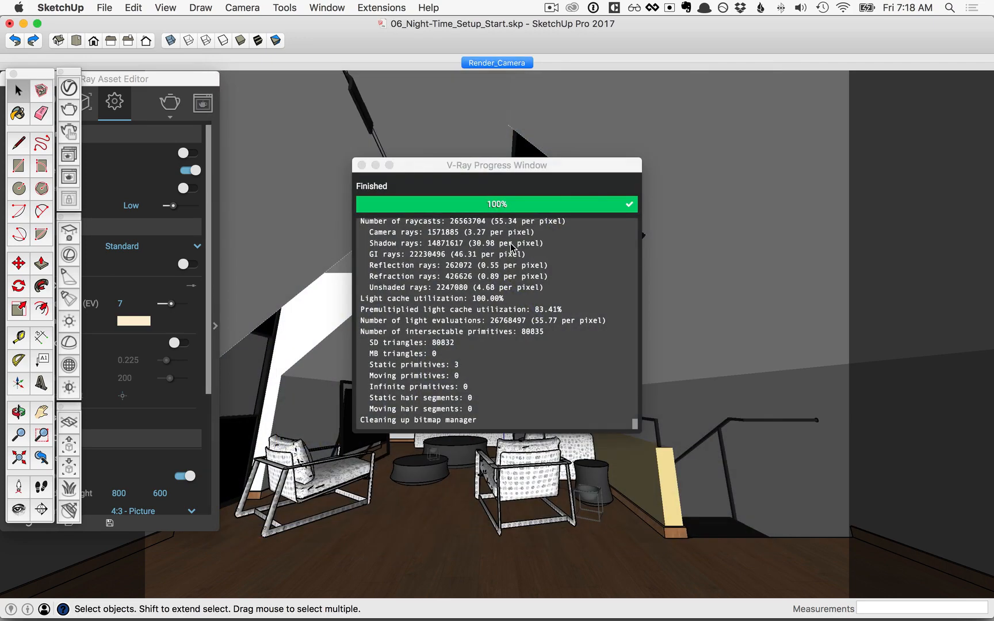
pyautogui.click(361, 166)
pyautogui.press('o')
pyautogui.scroll(10, 482, 412)
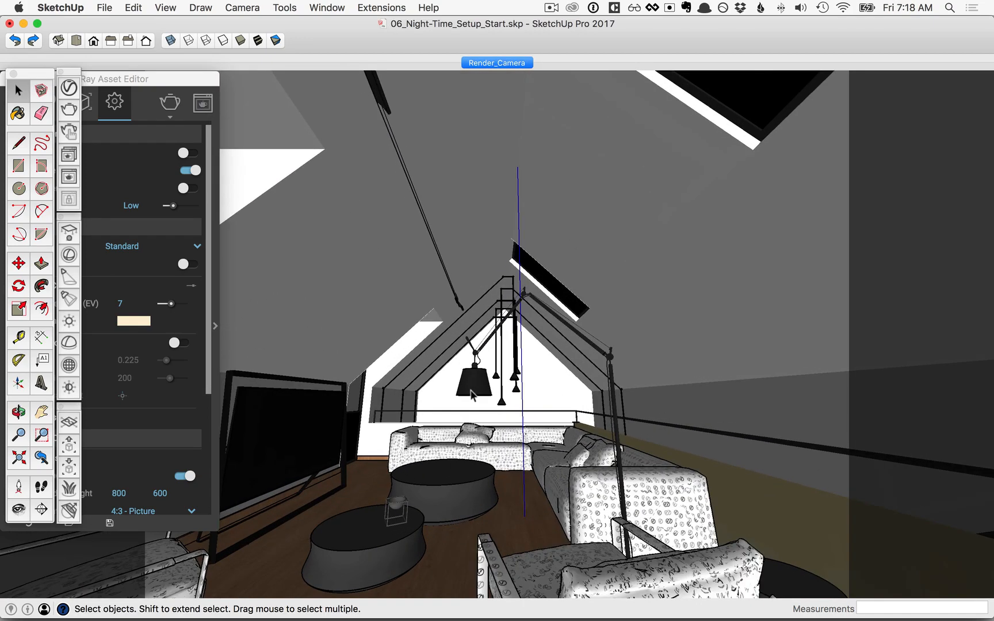
pyautogui.moveTo(482, 412); pyautogui.dragTo(539, 345, button='middle')
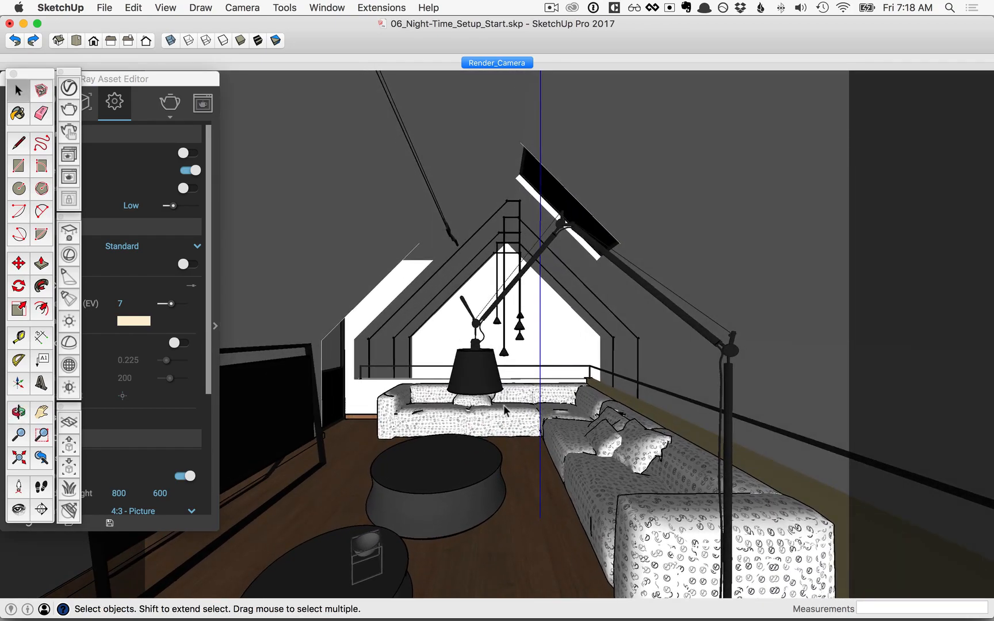
pyautogui.moveTo(479, 387); pyautogui.dragTo(480, 466, button='middle')
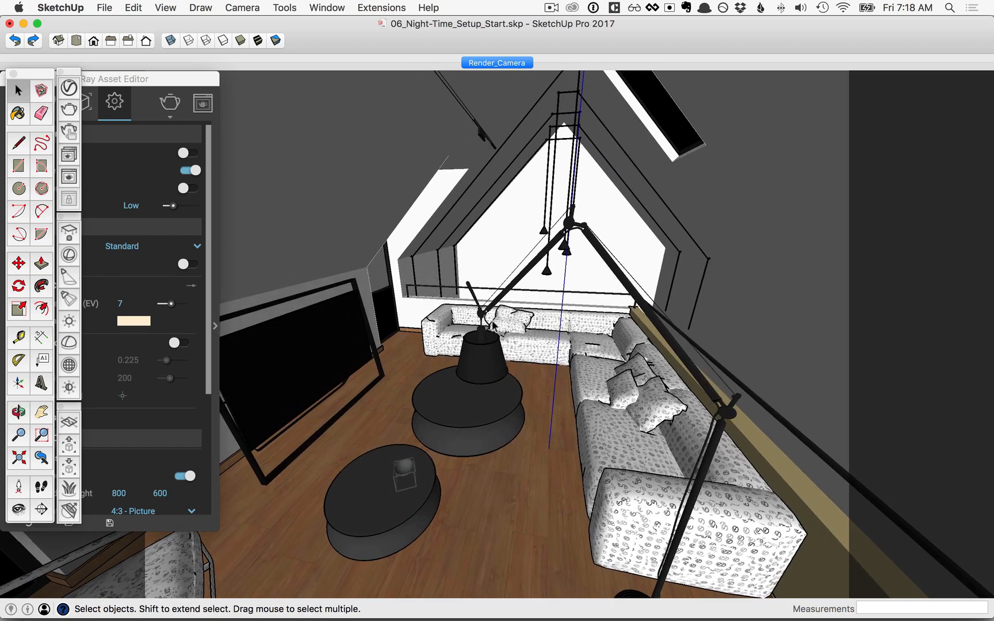
pyautogui.scroll(-4, 497, 326)
pyautogui.moveTo(499, 326); pyautogui.dragTo(578, 401, button='middle')
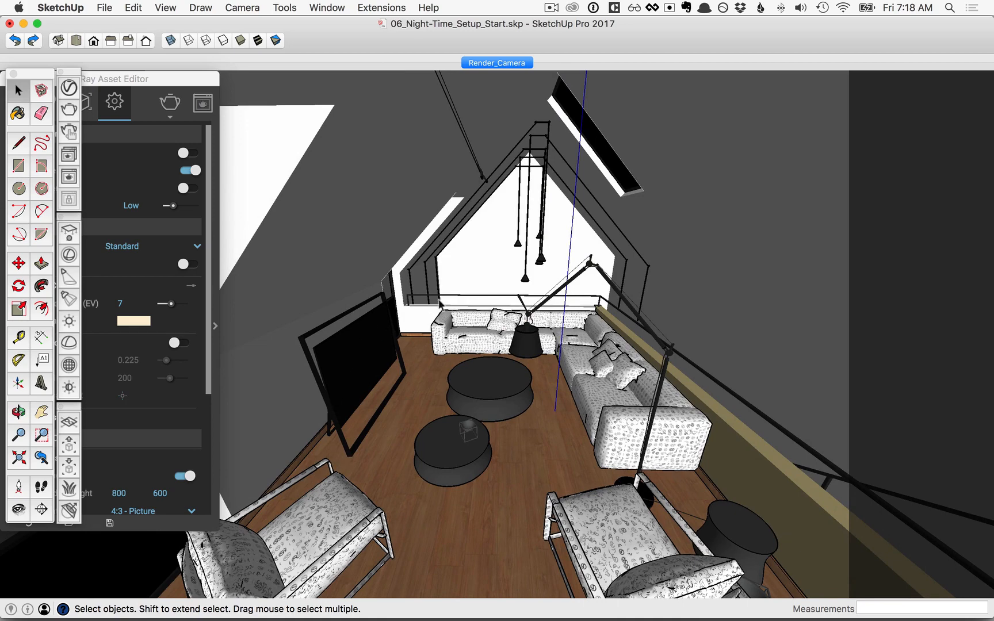
pyautogui.moveTo(481, 369); pyautogui.dragTo(101, 208, button='middle')
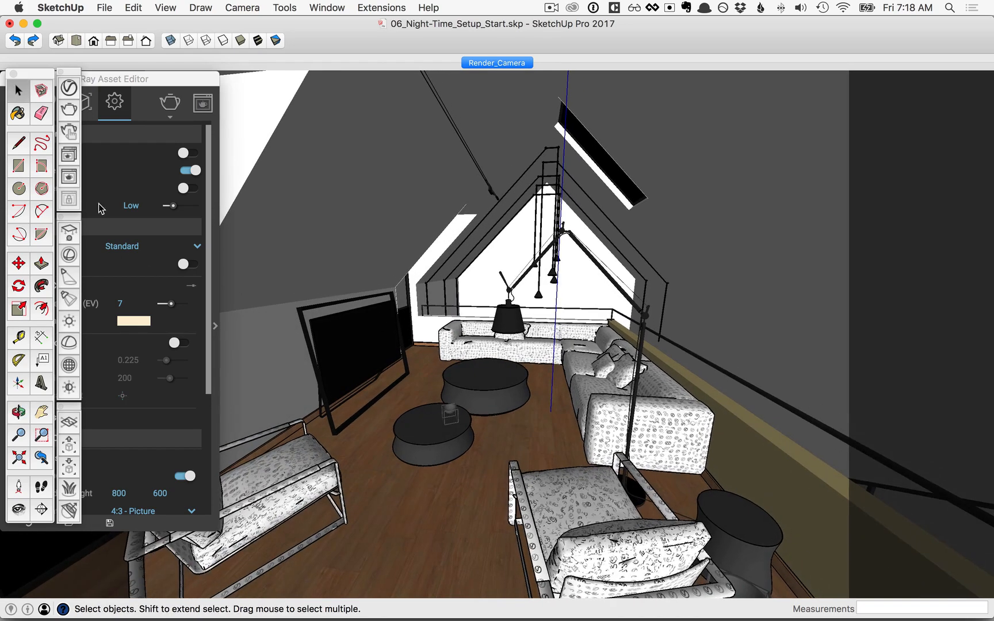
# Place a V-Ray spotlight above the coffee table aimed at its top, then raise it
pyautogui.click(68, 279)
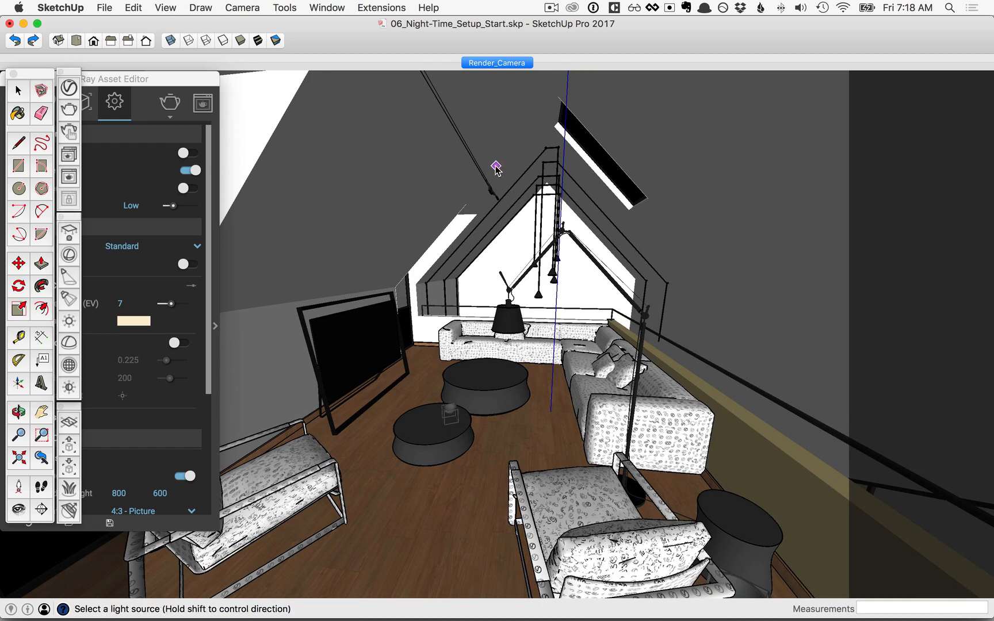
pyautogui.moveTo(495, 168); pyautogui.dragTo(489, 403, button='middle')
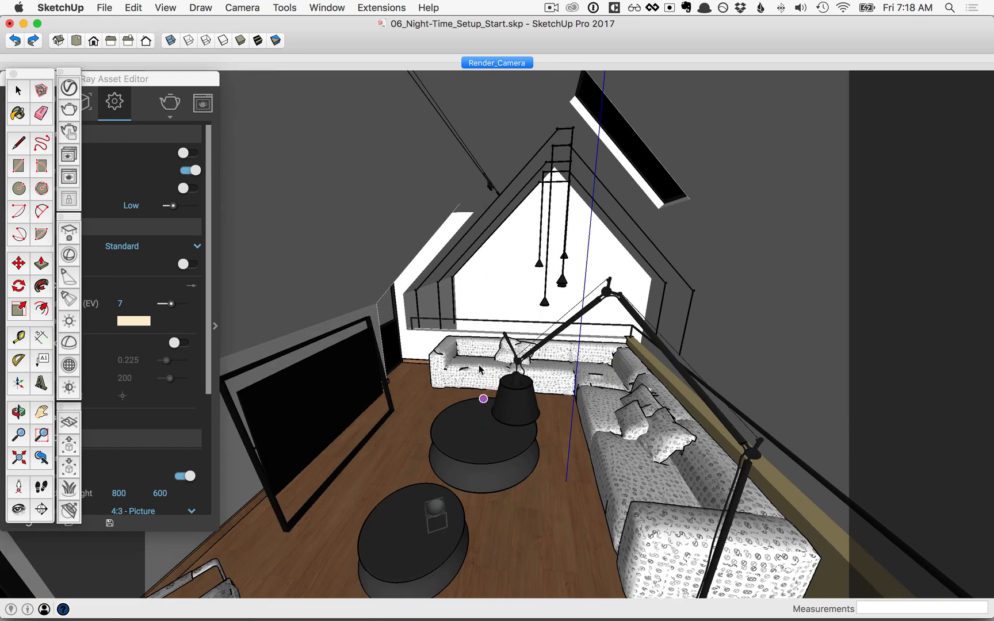
pyautogui.click(484, 424)
pyautogui.click(479, 120)
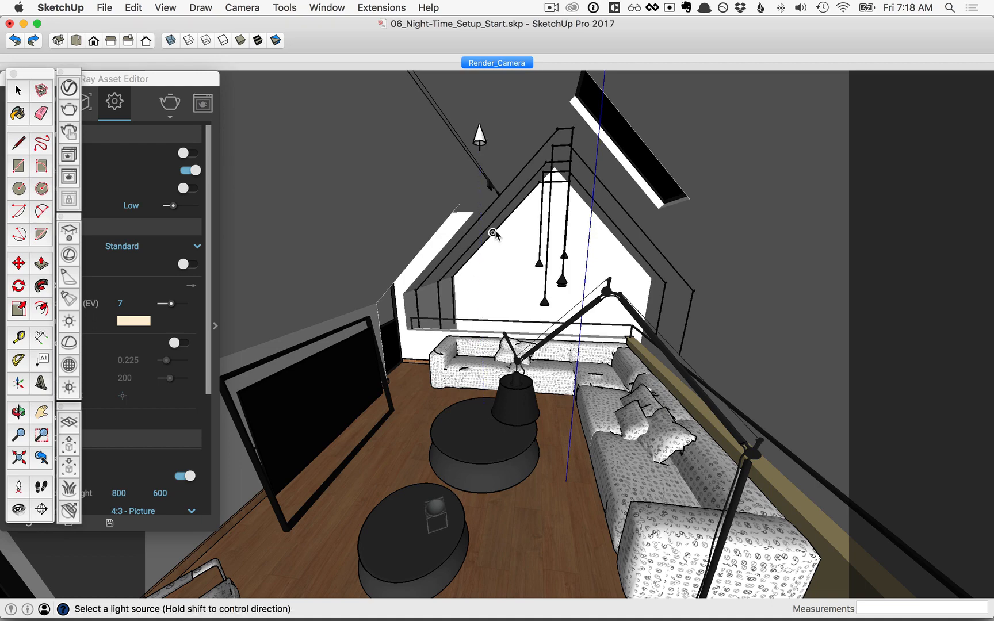
pyautogui.press('space')
pyautogui.click(479, 137)
pyautogui.press('m')
pyautogui.click(493, 247)
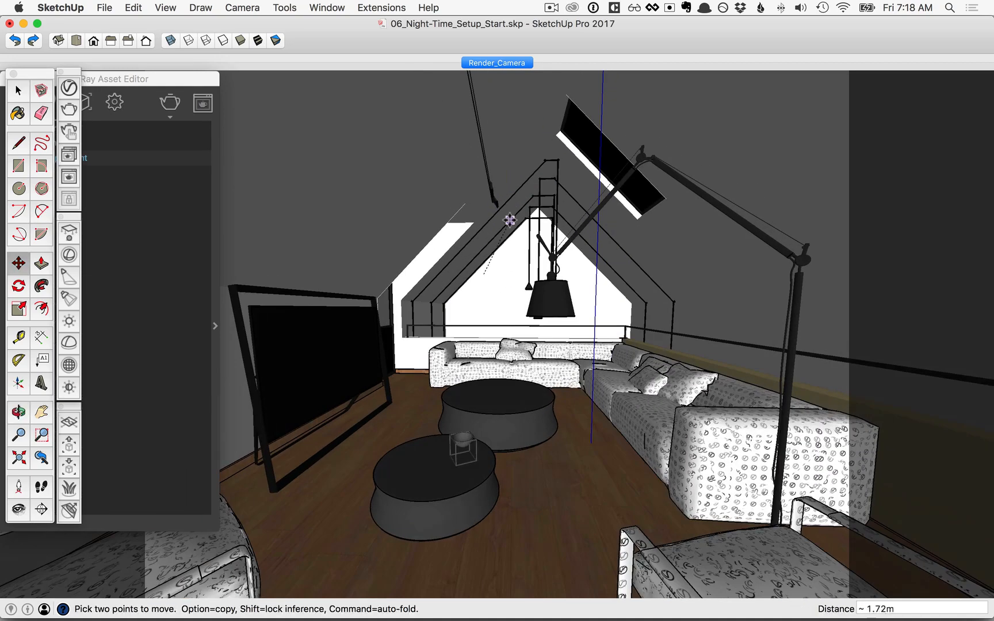
pyautogui.click(507, 64)
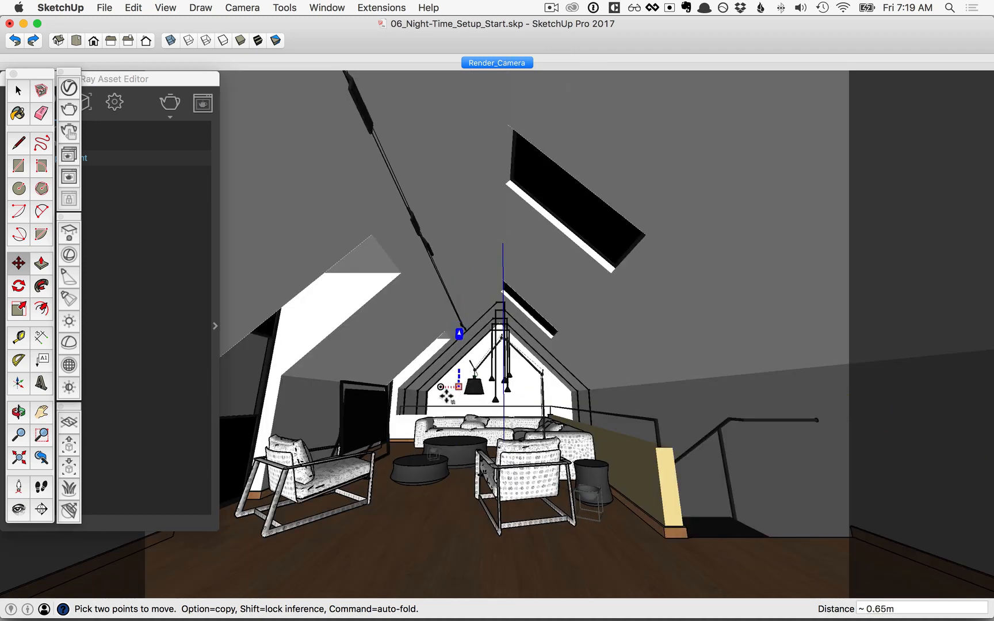
pyautogui.click(429, 424)
pyautogui.click(441, 402)
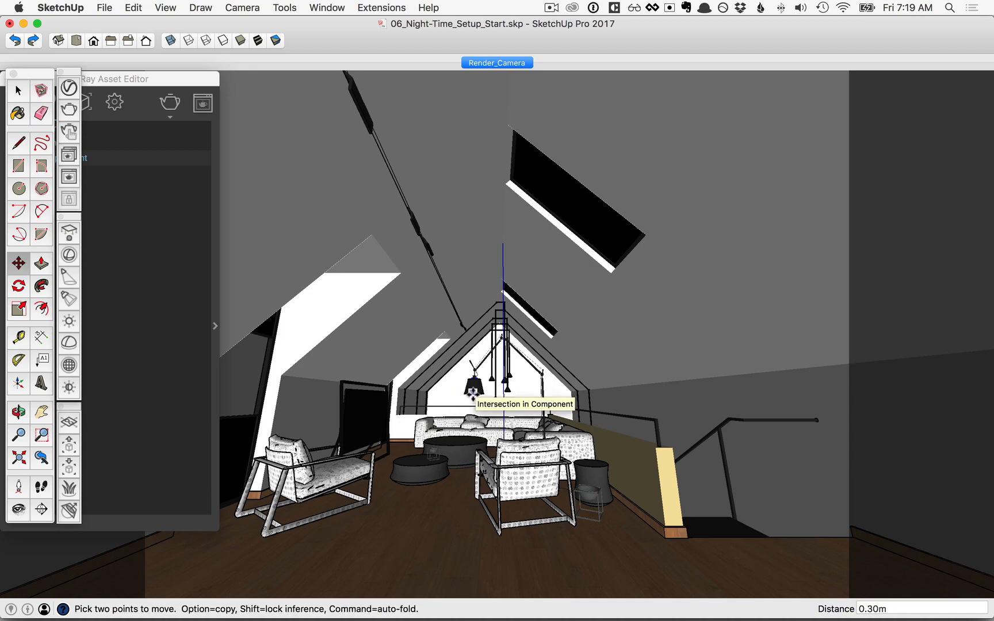
# Add a V-Ray sphere light inside the lamp shade
pyautogui.scroll(8, 475, 398)
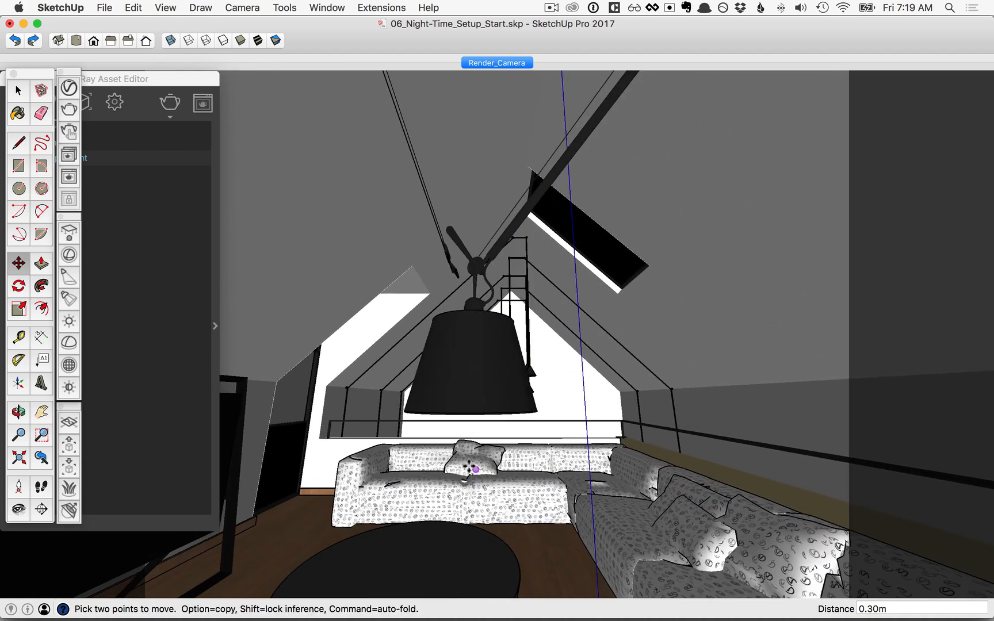
pyautogui.moveTo(476, 387); pyautogui.dragTo(473, 215, button='middle')
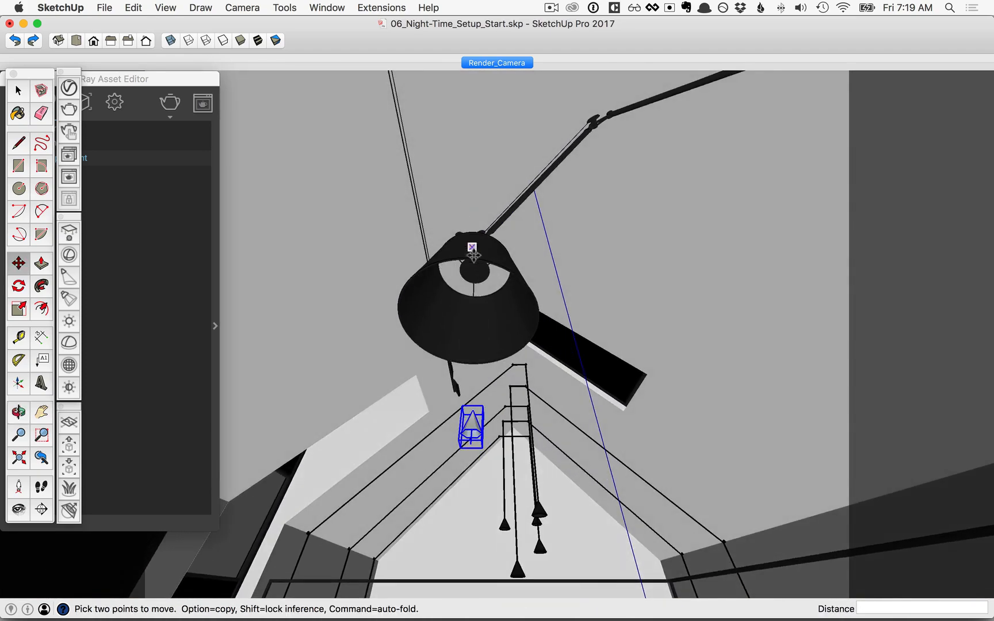
pyautogui.scroll(1, 473, 281)
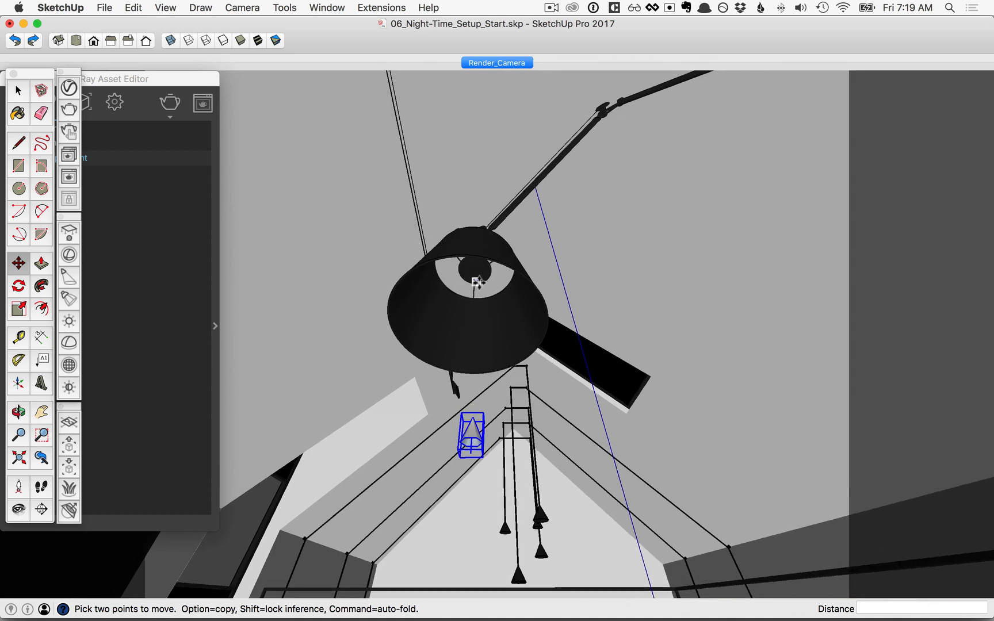
pyautogui.click(70, 256)
pyautogui.click(472, 282)
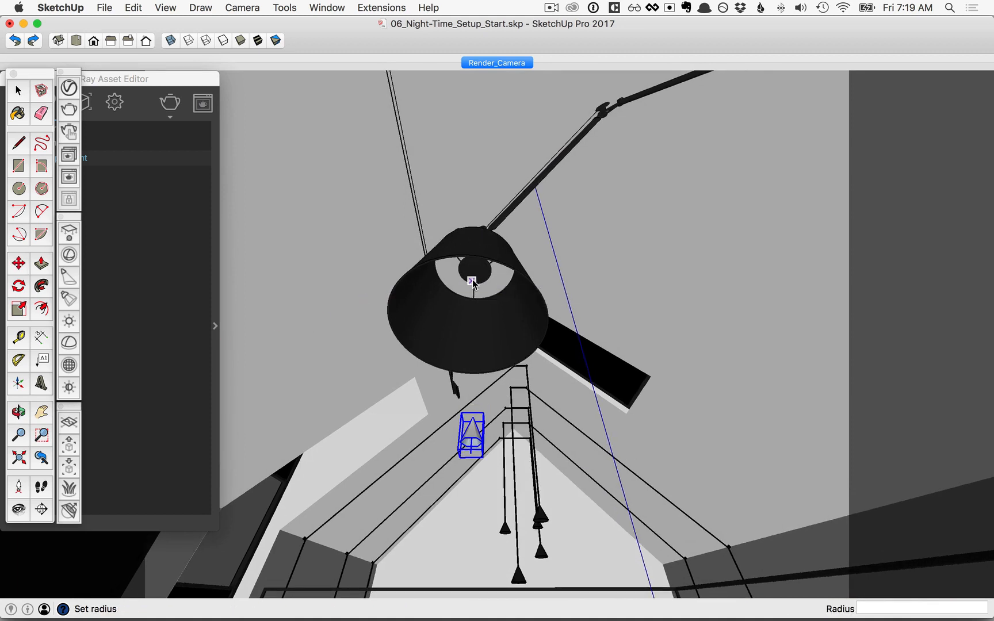
pyautogui.click(482, 293)
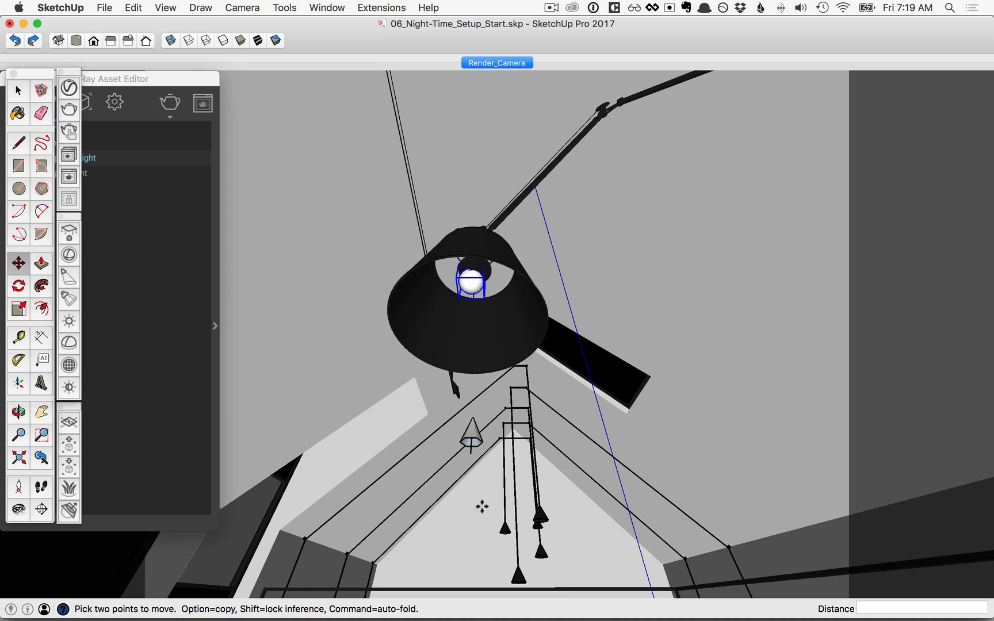
pyautogui.click(481, 506)
pyautogui.moveTo(415, 492); pyautogui.dragTo(499, 480, button='middle')
# Open the pendant lamp group and the lamp component inside it for editing
pyautogui.press('m')
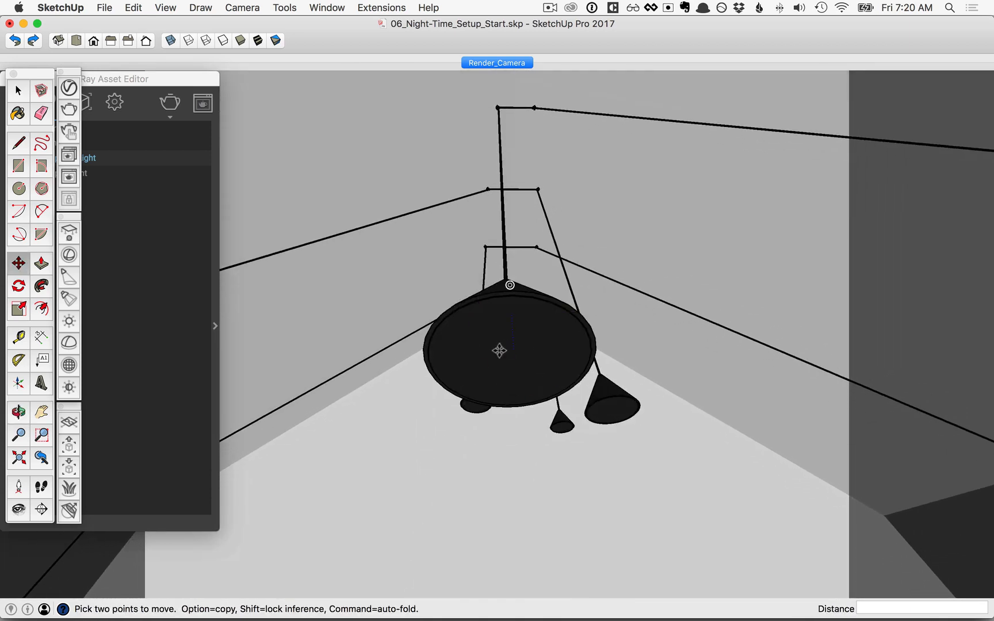
pyautogui.rightClick(492, 329)
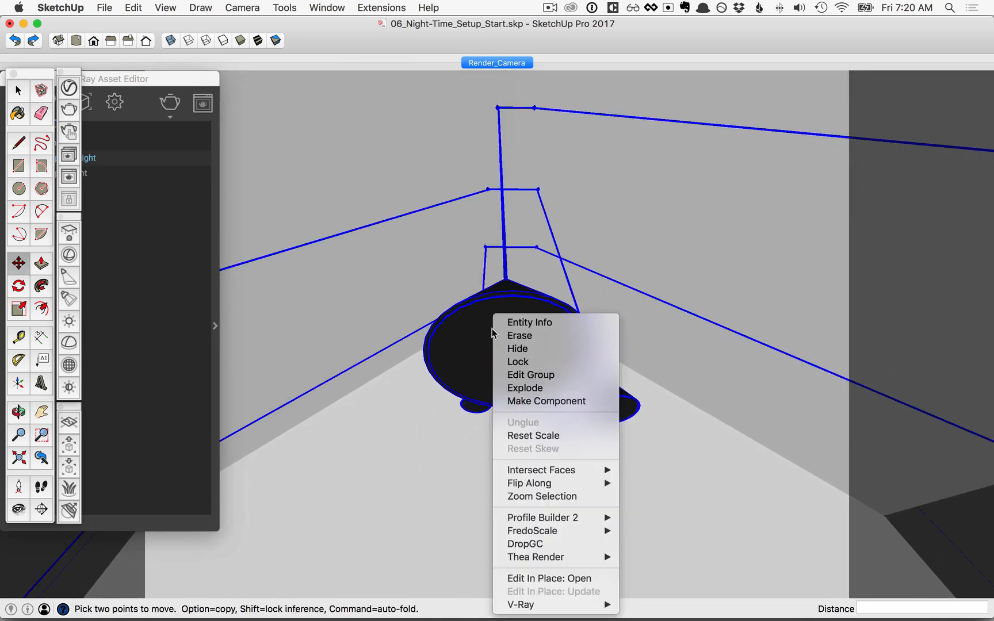
pyautogui.click(528, 374)
pyautogui.rightClick(504, 333)
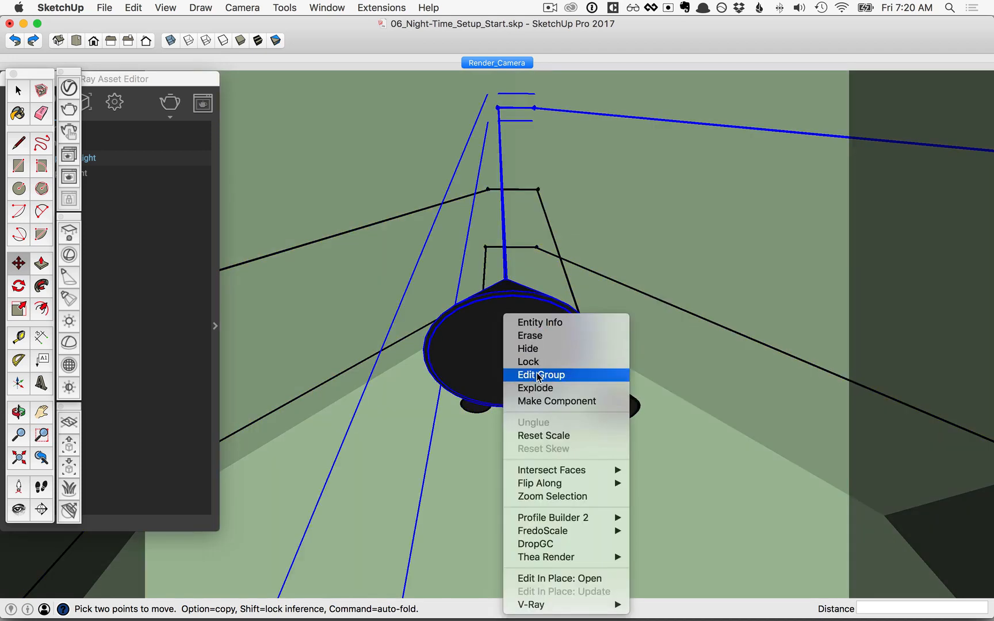
pyautogui.click(538, 375)
pyautogui.rightClick(502, 331)
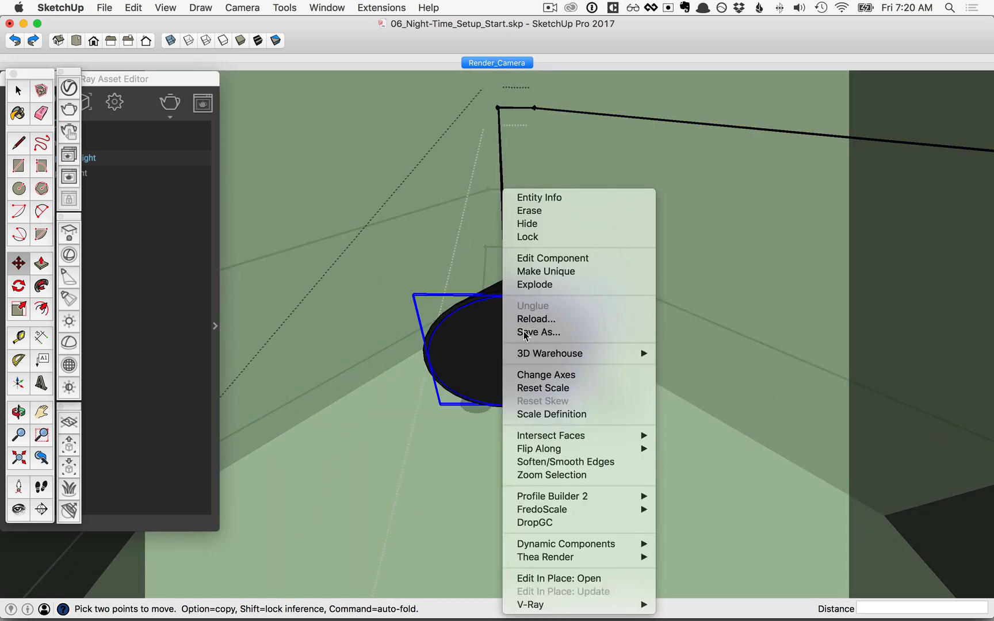
pyautogui.click(538, 258)
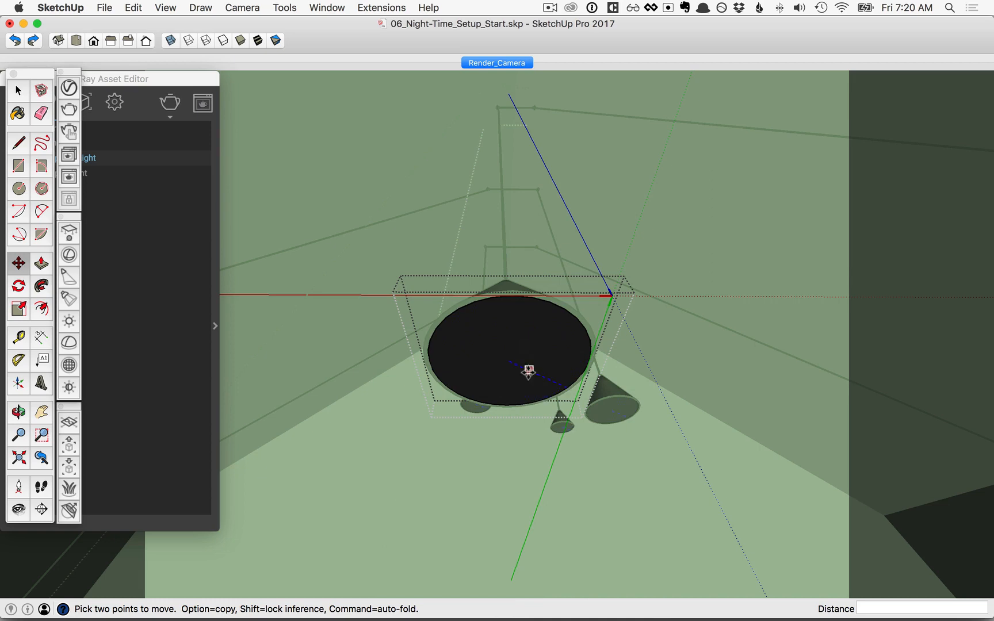
# Add an IES light using the 10 .IES profile from the Assets folder
pyautogui.click(70, 300)
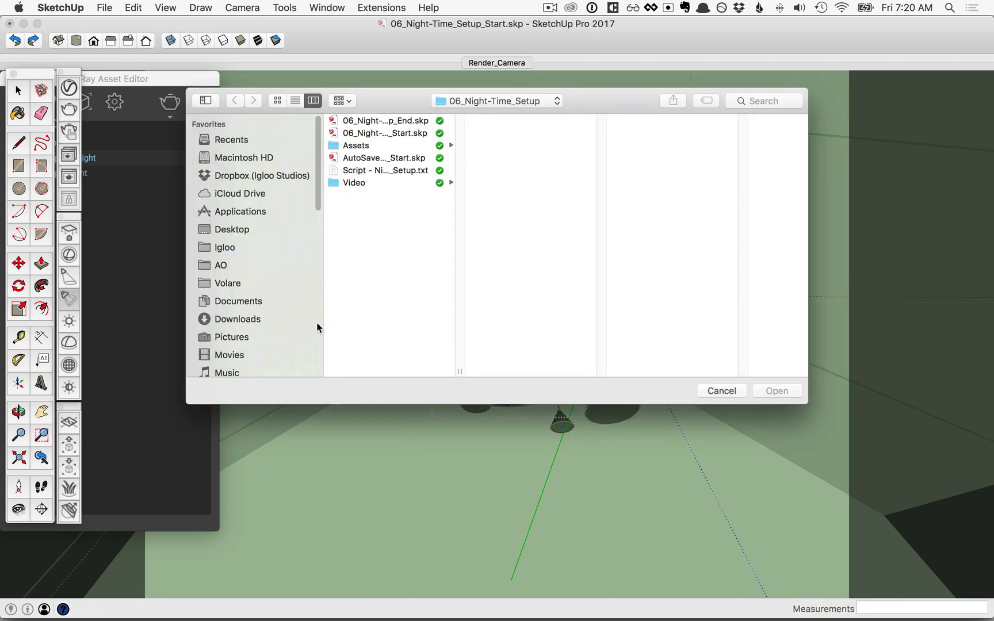
pyautogui.click(358, 147)
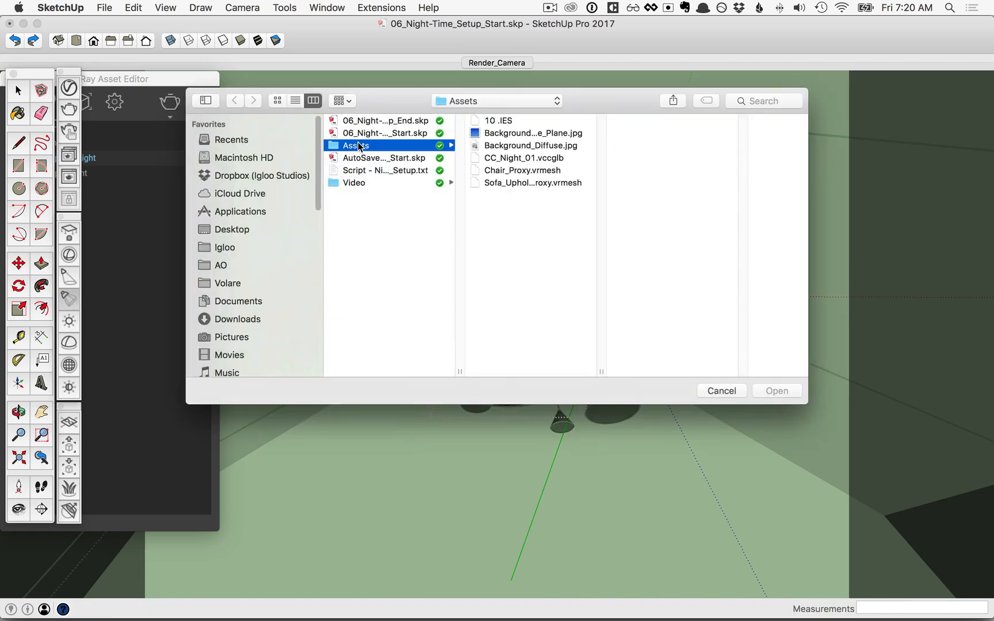
pyautogui.click(495, 122)
pyautogui.click(770, 391)
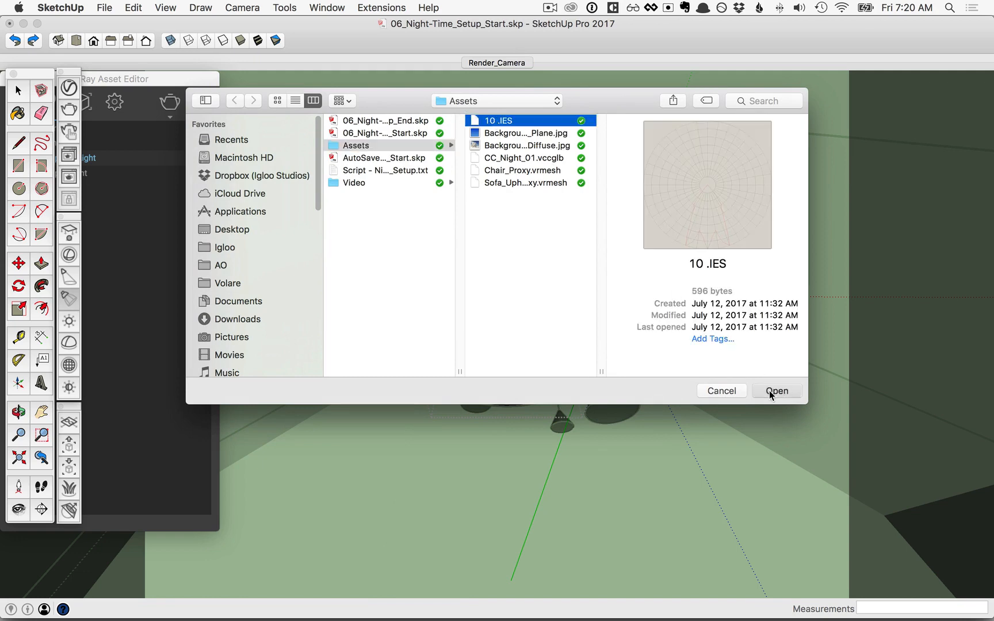
pyautogui.moveTo(508, 344); pyautogui.dragTo(490, 402, button='middle')
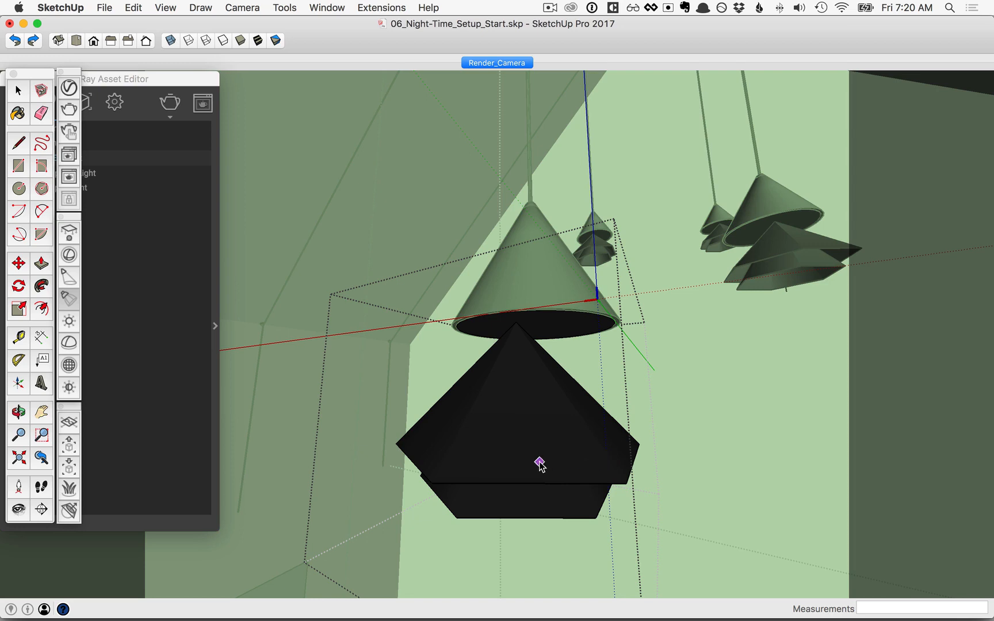
# Close the lamp component and pendant group, then return to Render_Camera and orbit across the floor
pyautogui.rightClick(660, 193)
pyautogui.click(670, 201)
pyautogui.rightClick(653, 195)
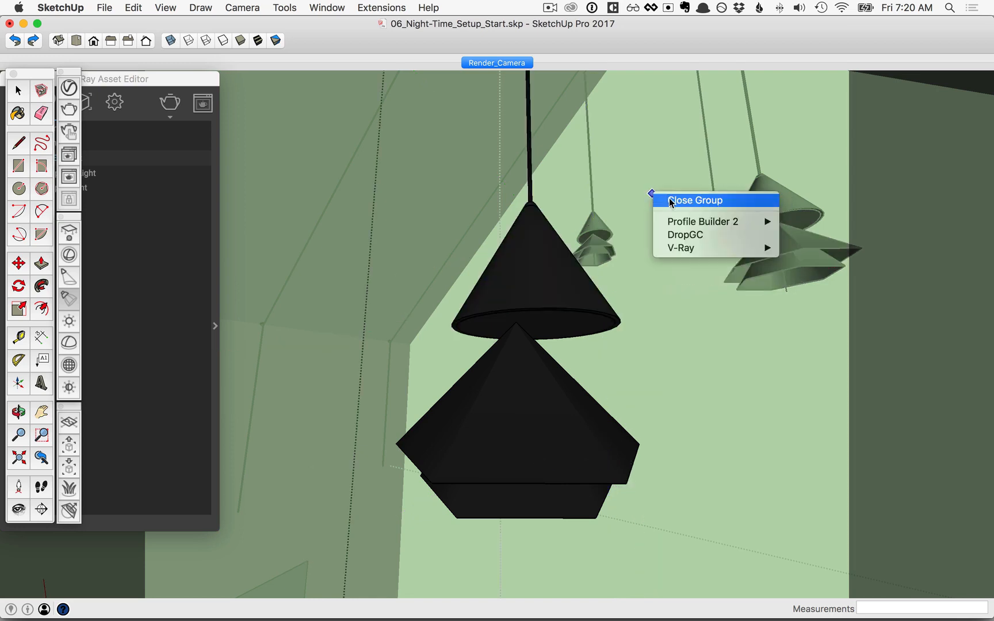
pyautogui.click(654, 199)
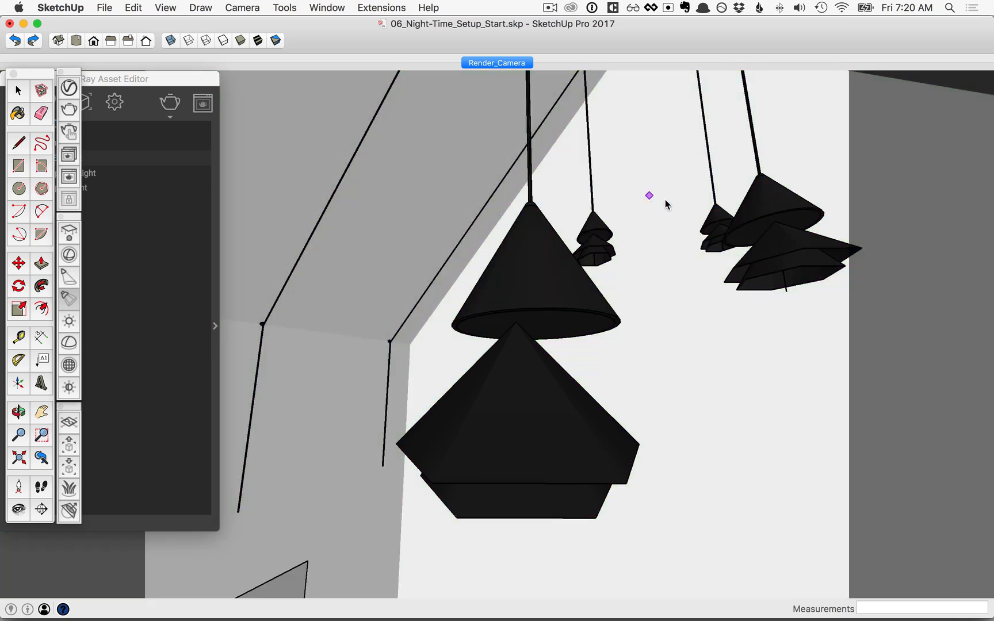
pyautogui.click(489, 64)
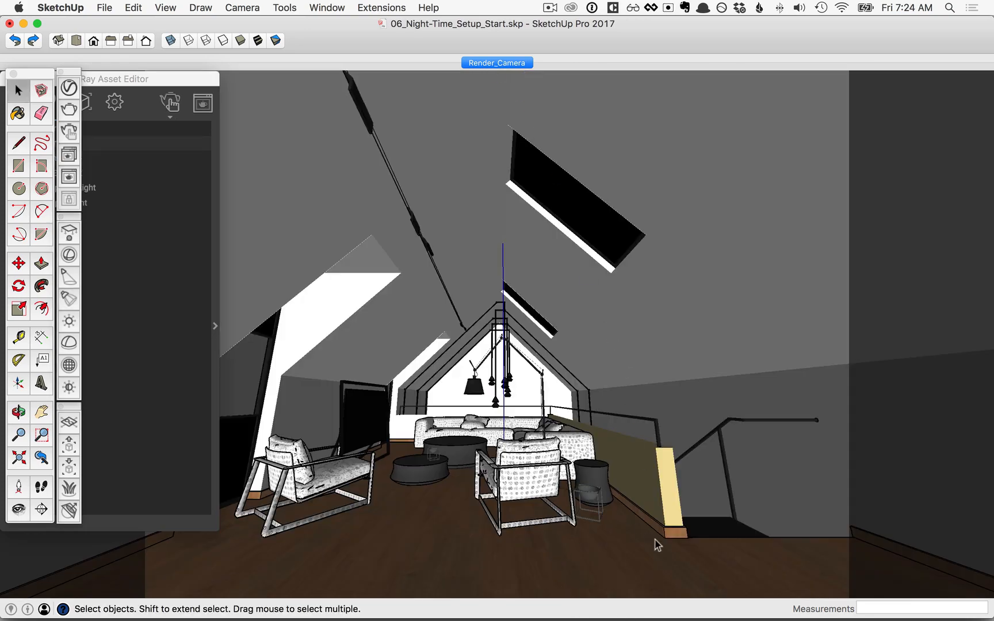
pyautogui.moveTo(657, 542); pyautogui.dragTo(655, 452, button='middle')
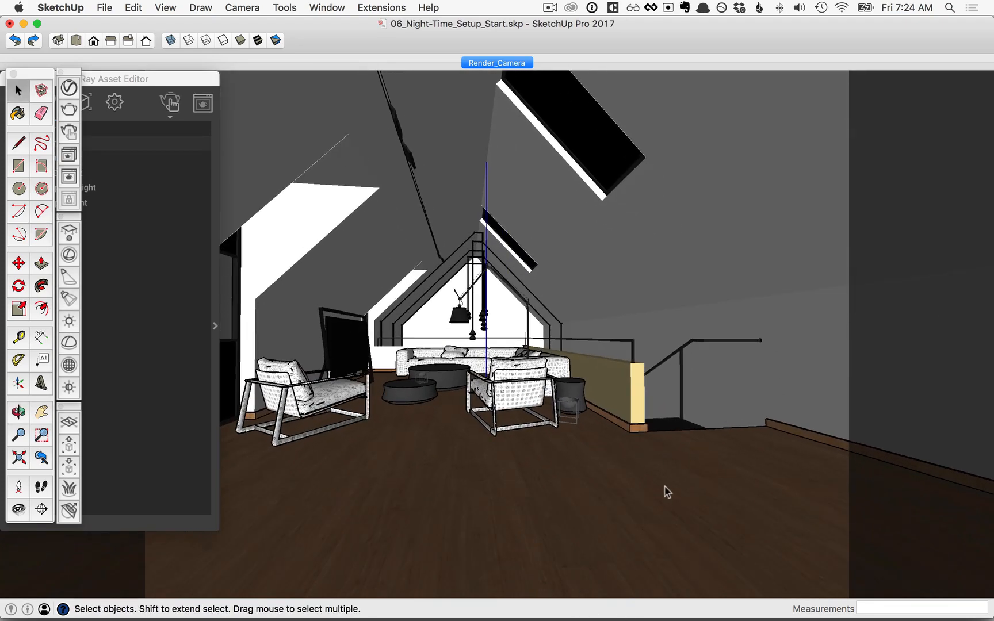
# Draw a floor rectangle, lift it 0.40m, and rotate it -90° to stand upright
pyautogui.press('r')
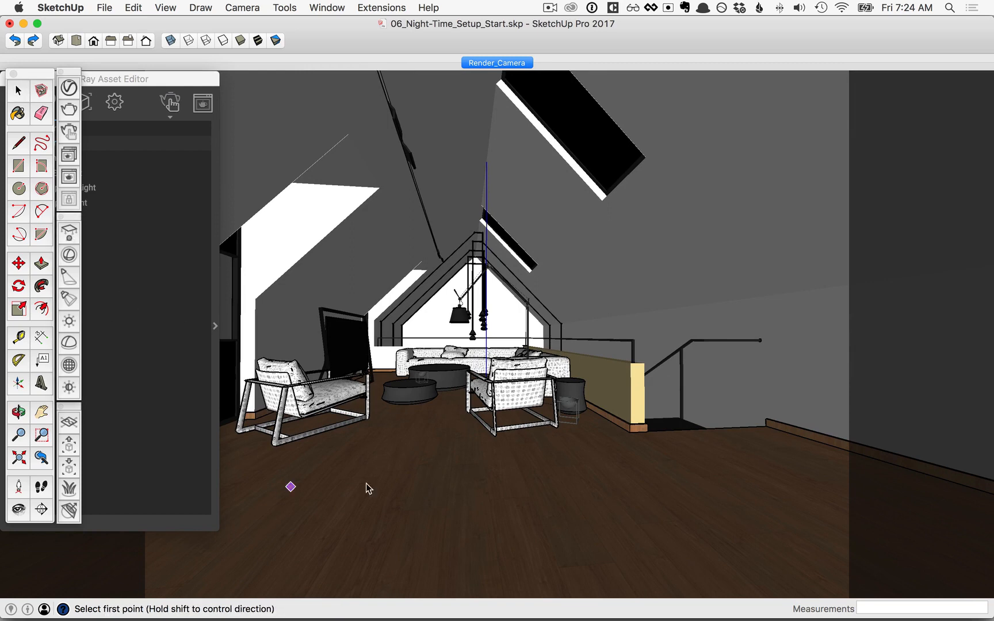
pyautogui.click(584, 467)
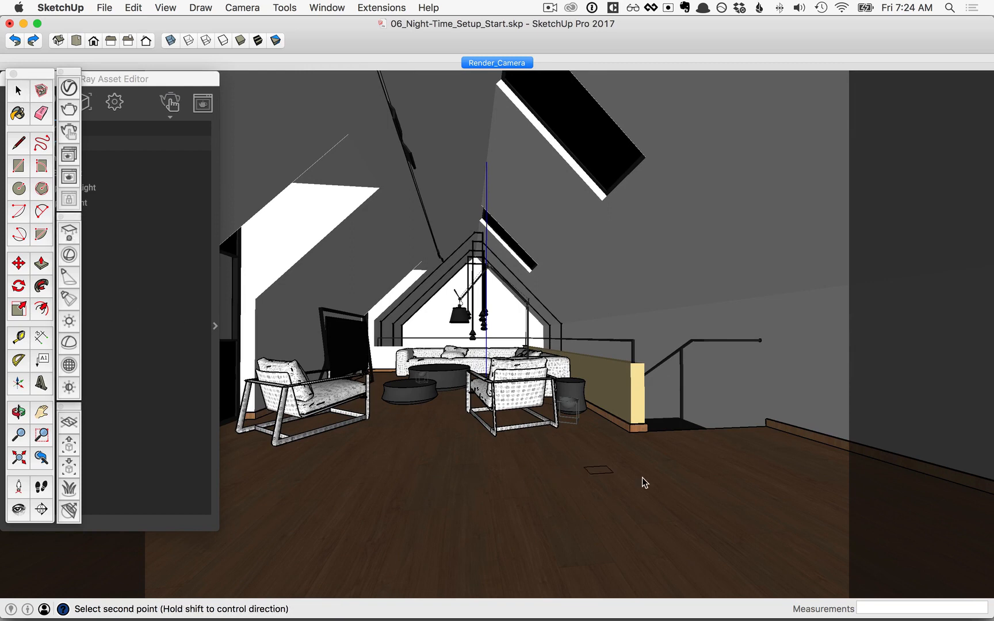
pyautogui.click(846, 506)
pyautogui.press('space')
pyautogui.moveTo(637, 498); pyautogui.dragTo(721, 526, button='middle')
pyautogui.press('m')
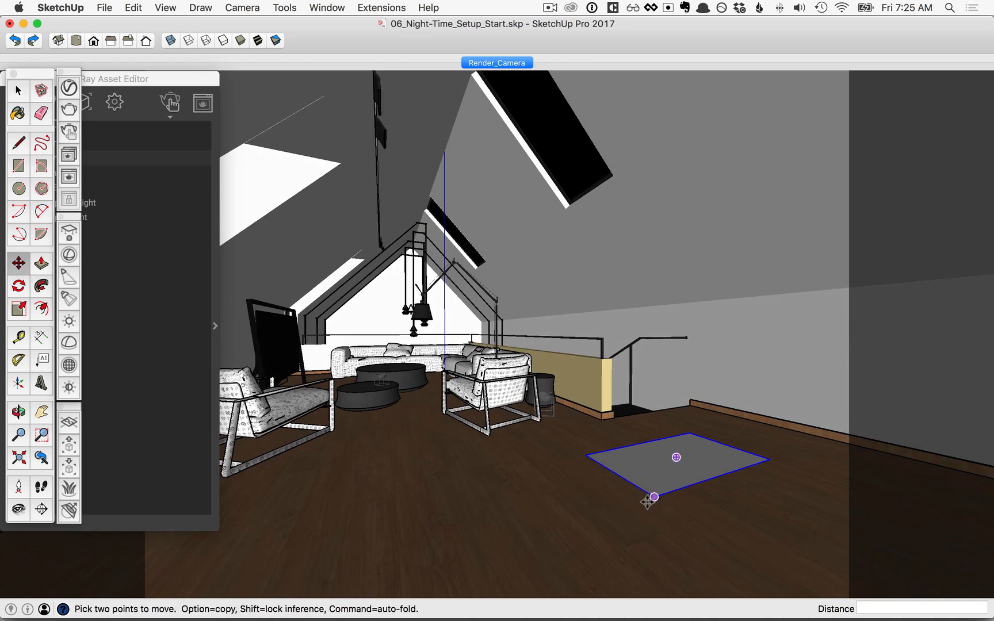
pyautogui.click(639, 513)
pyautogui.click(641, 435)
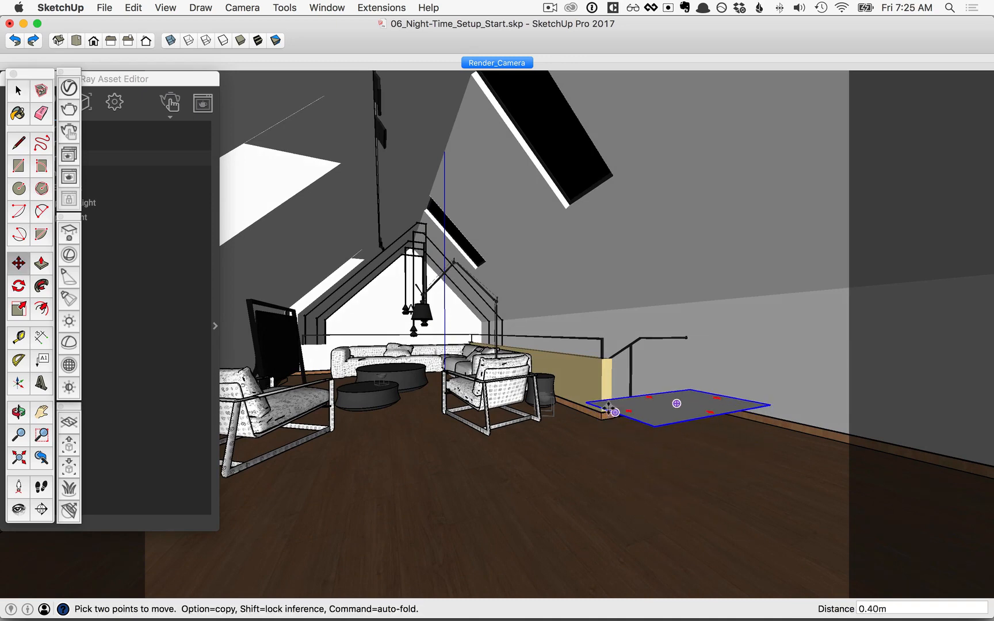
pyautogui.click(593, 405)
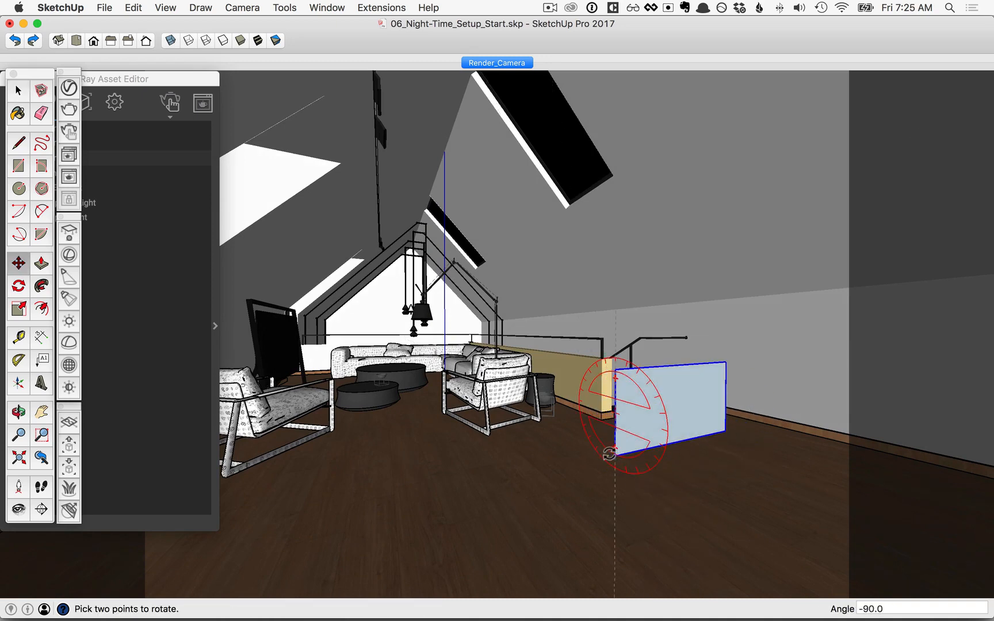
pyautogui.click(617, 454)
pyautogui.moveTo(630, 429)
pyautogui.mouseDown(button='middle')
pyautogui.moveTo(595, 413)
pyautogui.moveTo(623, 432)
pyautogui.mouseUp(button='middle')
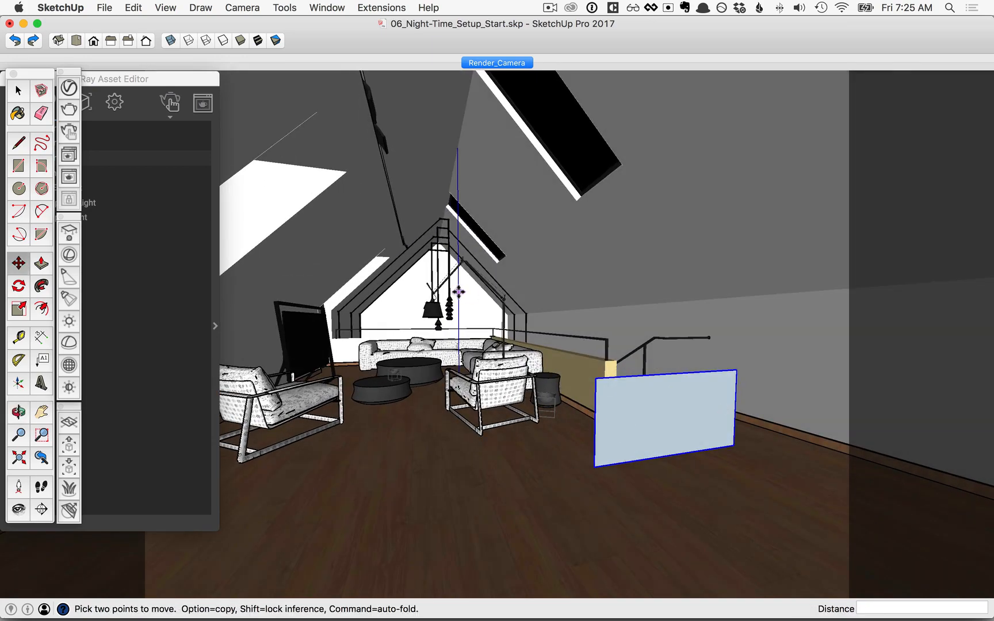
# Scale the upright panel taller and wider to the left
pyautogui.moveTo(610, 420)
pyautogui.press('s')
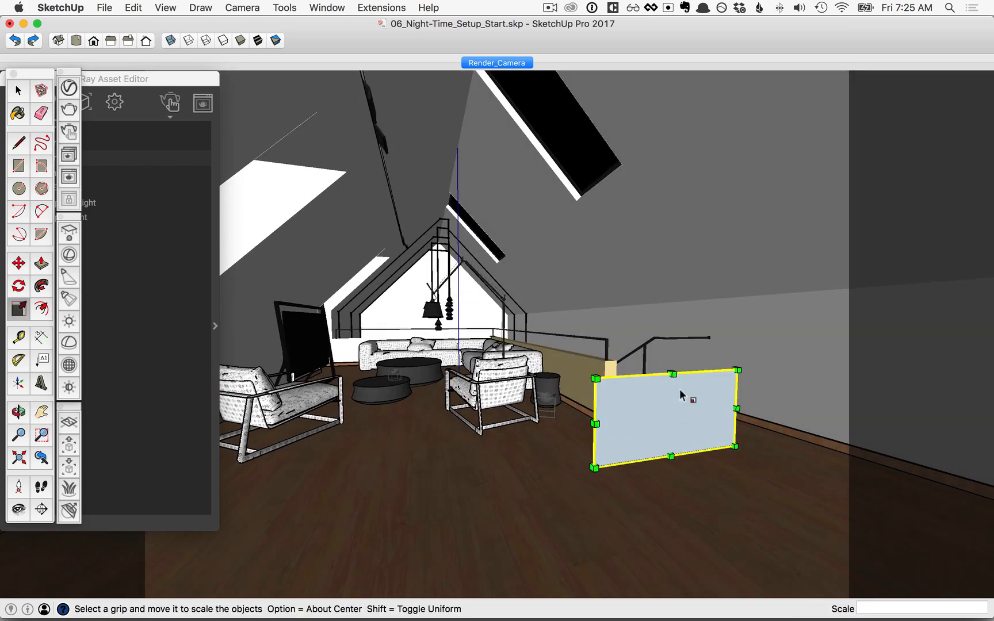
pyautogui.moveTo(670, 372); pyautogui.dragTo(668, 308)
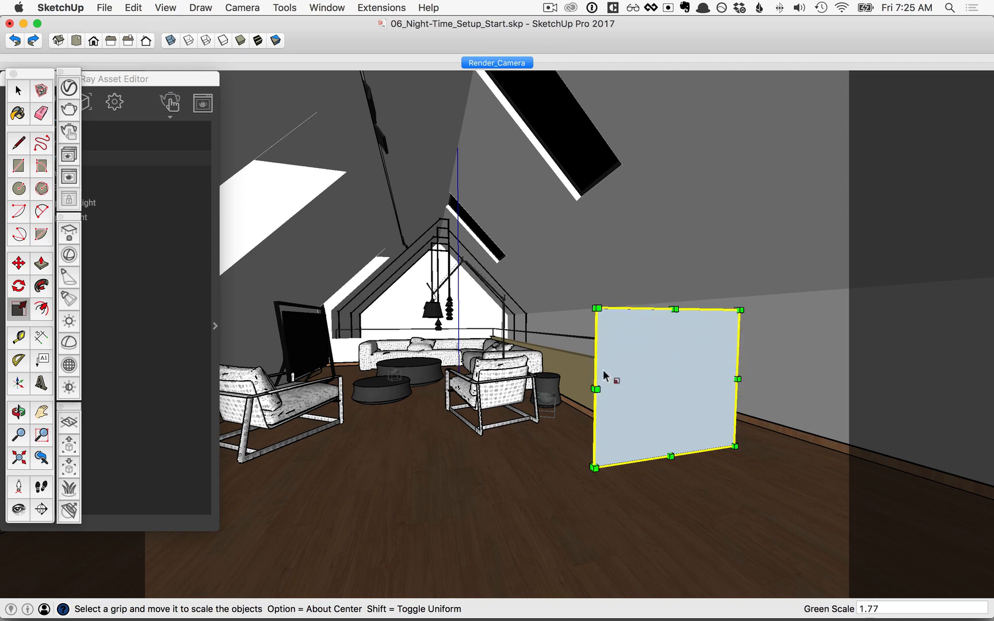
pyautogui.moveTo(596, 383); pyautogui.dragTo(546, 393)
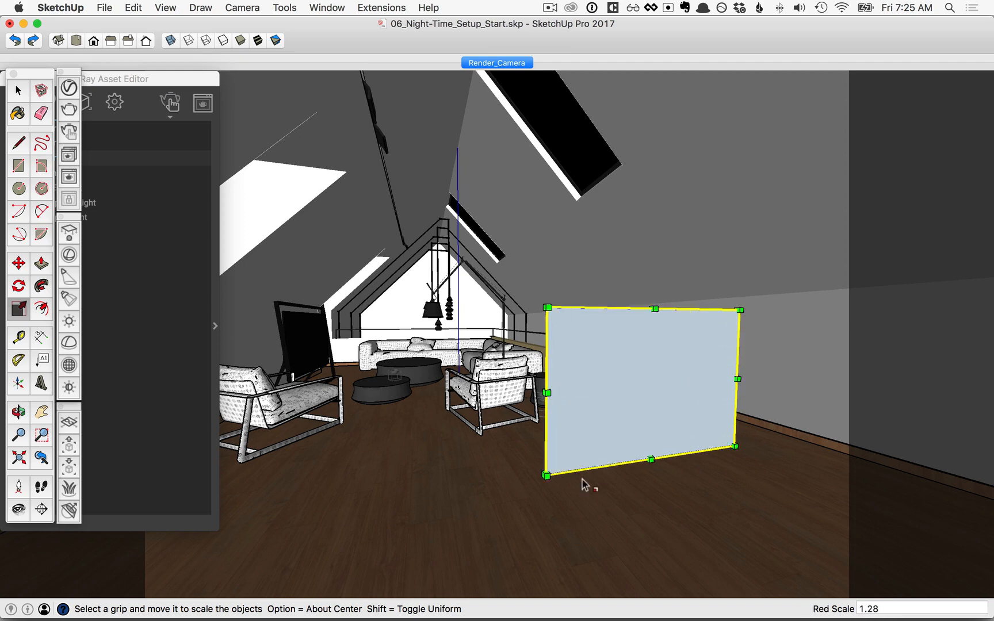
pyautogui.press('space')
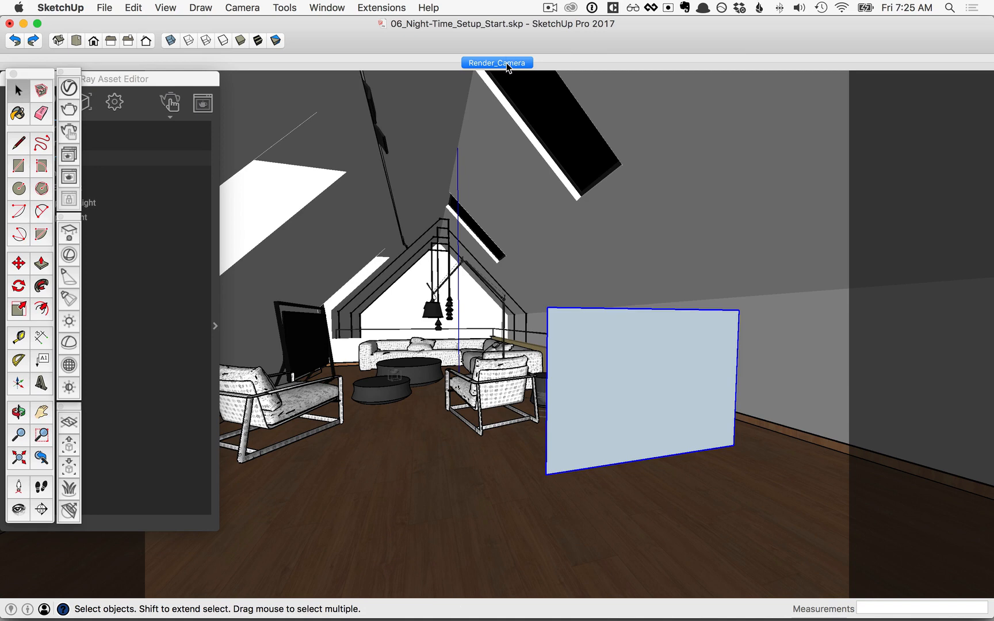
# Move the panel 0.34m up to the right side of the Render_Camera view
pyautogui.click(508, 64)
pyautogui.press('m')
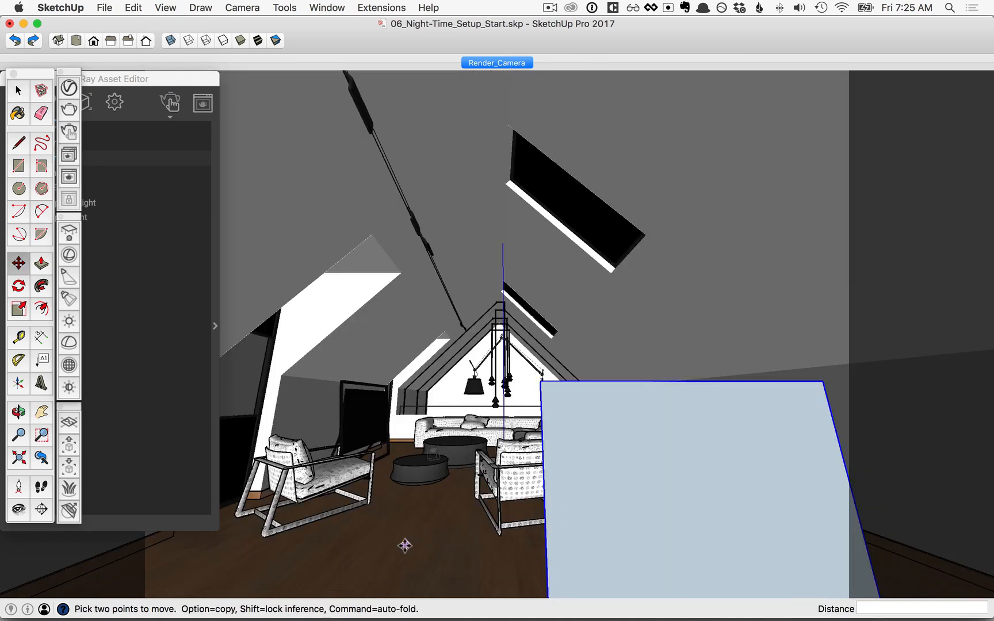
pyautogui.click(405, 545)
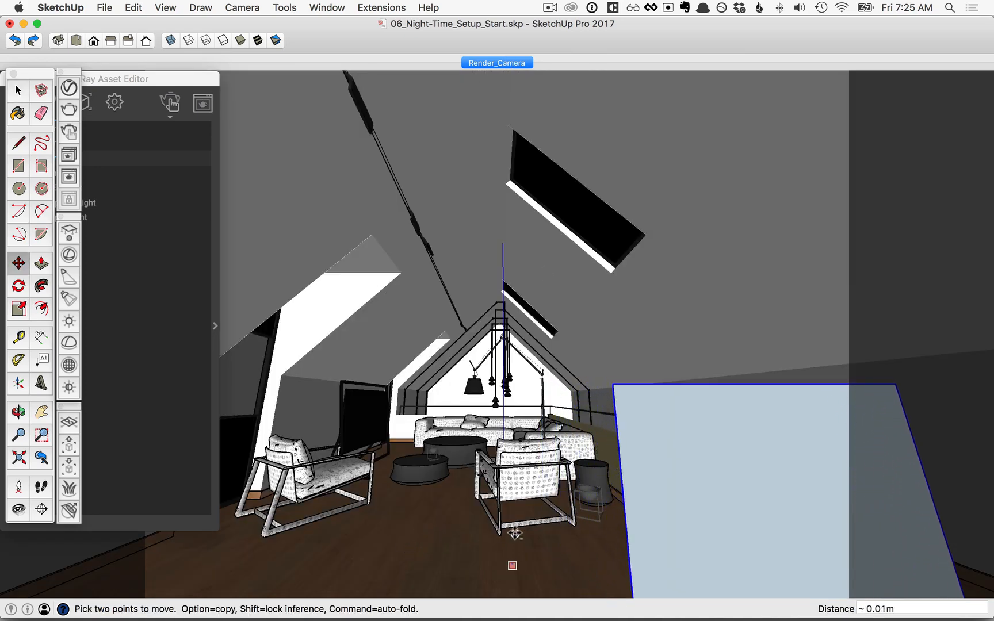
pyautogui.click(454, 446)
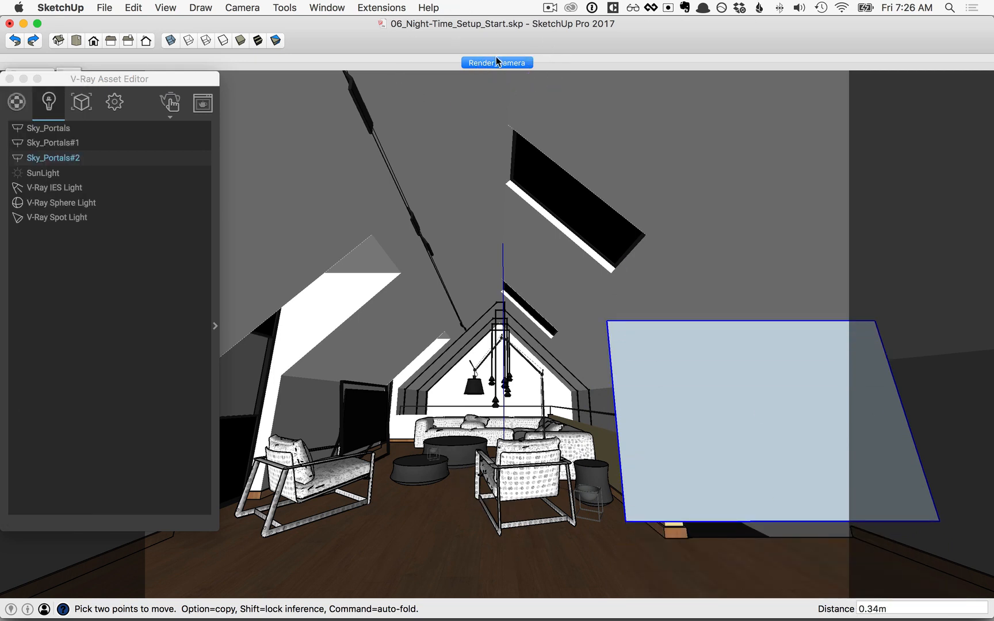
# Uncheck the Environment layer in Layers and update the Render_Camera scene to keep it
pyautogui.click(335, 7)
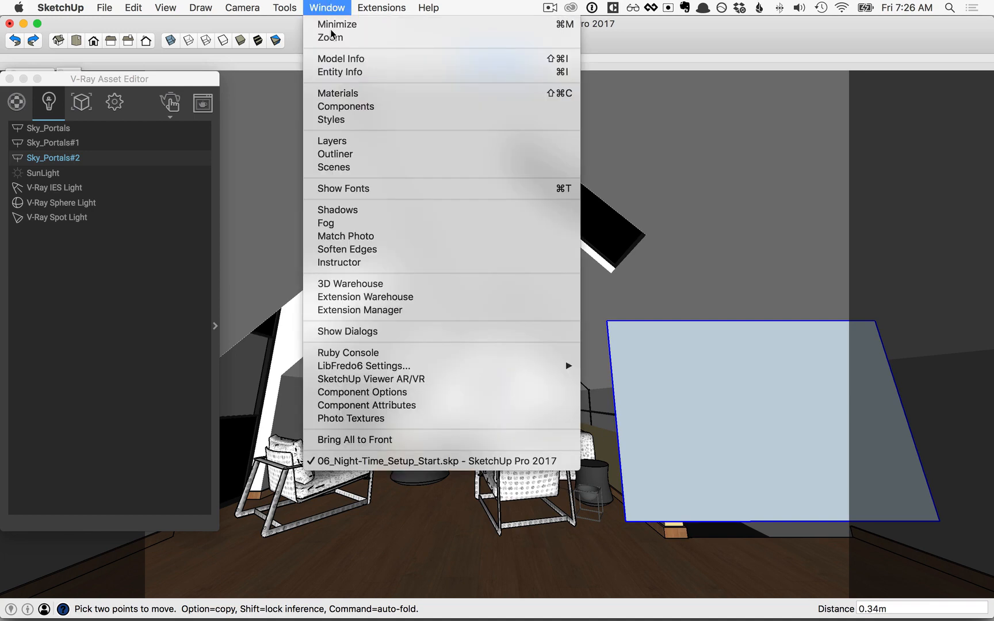
pyautogui.click(340, 138)
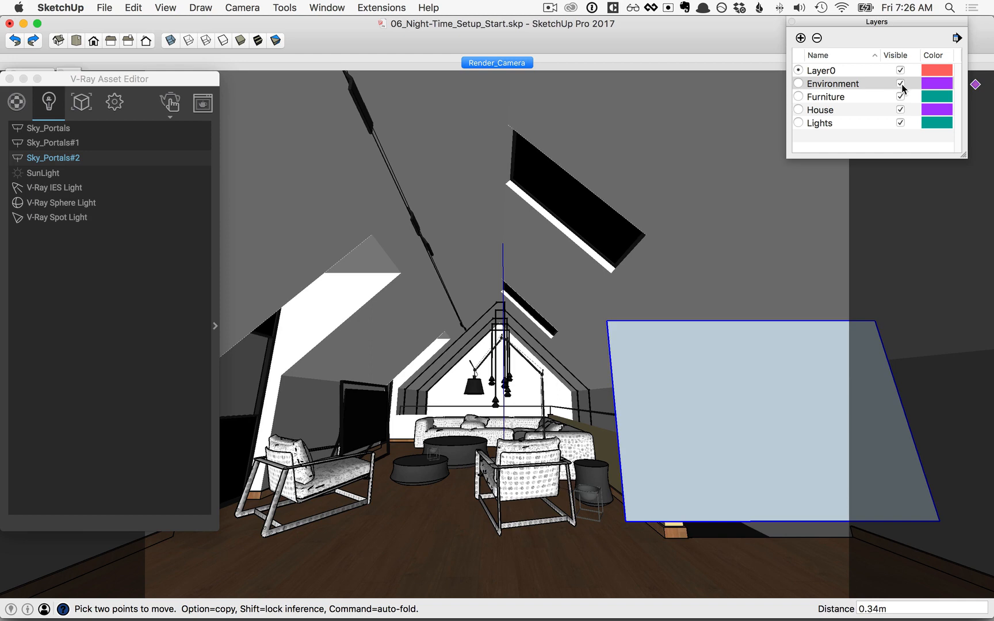
pyautogui.click(901, 84)
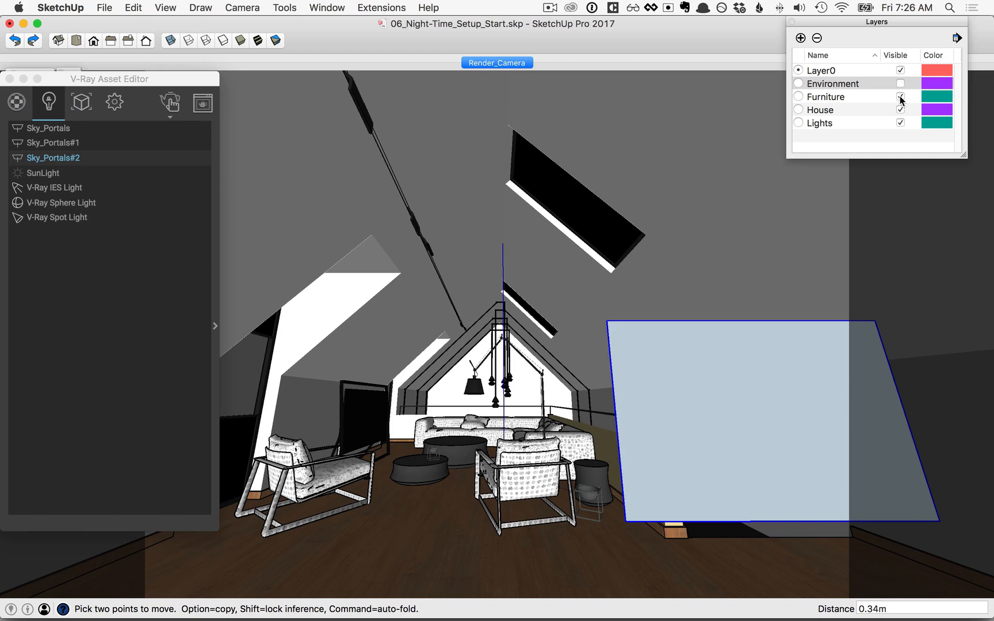
pyautogui.rightClick(492, 66)
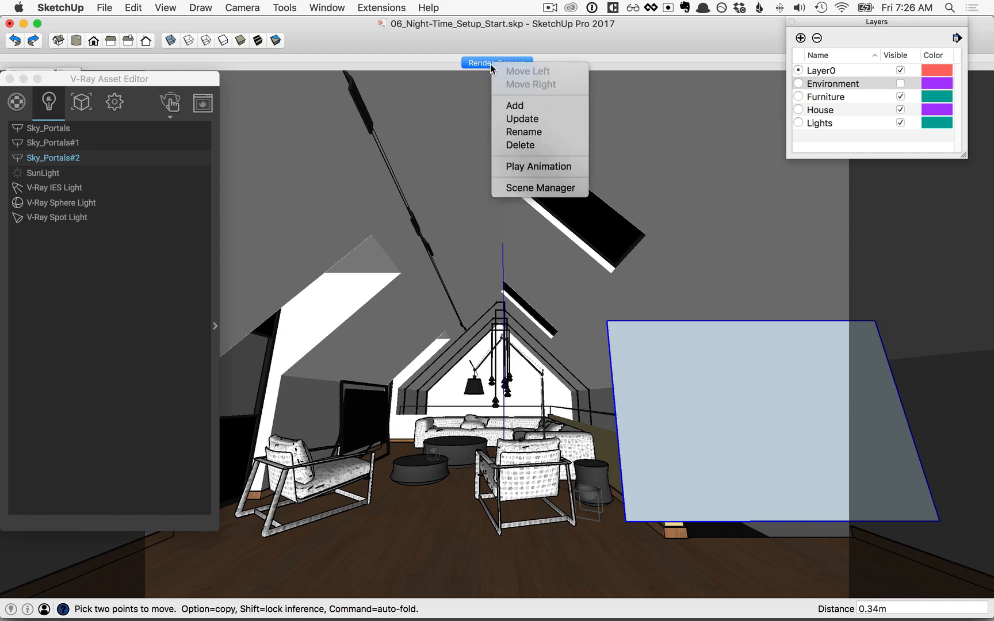
pyautogui.click(514, 120)
pyautogui.click(792, 22)
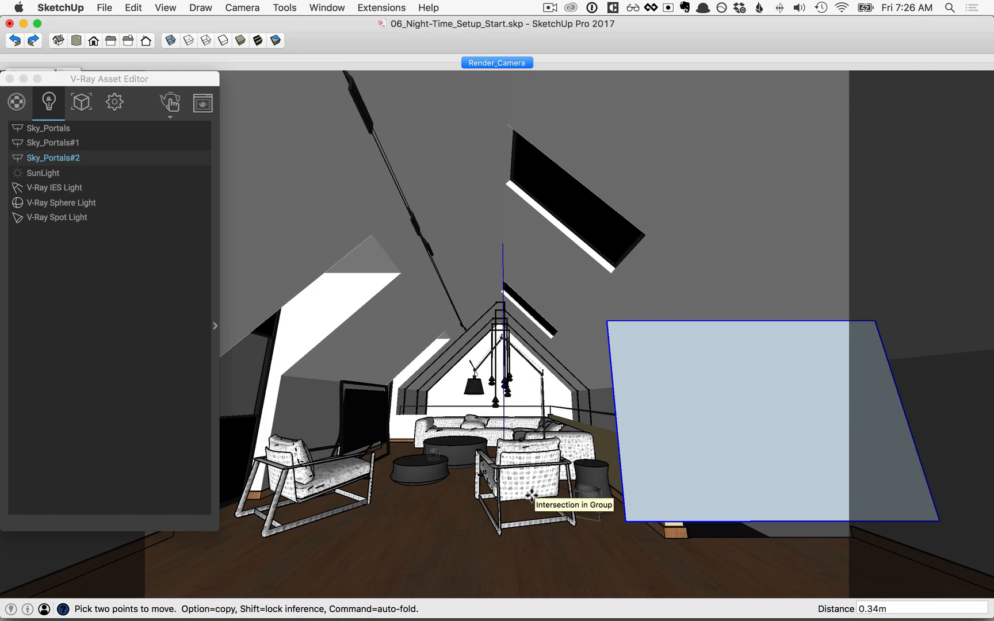
pyautogui.click(126, 105)
# Turn material override off, render in Interactive mode, stop it, and show the Lights list
pyautogui.click(126, 107)
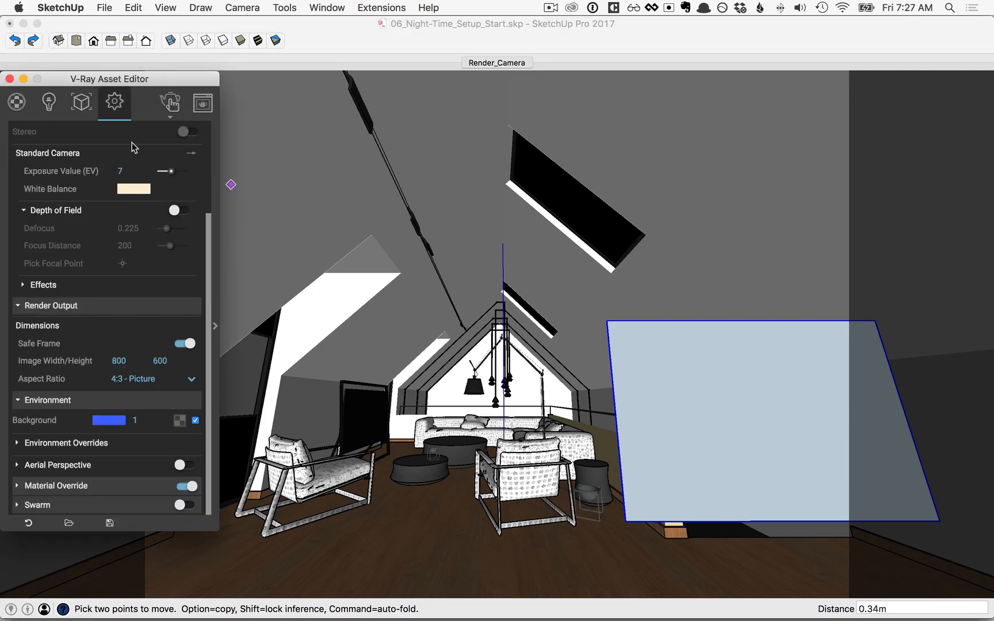
pyautogui.click(196, 489)
pyautogui.scroll(5, 138, 360)
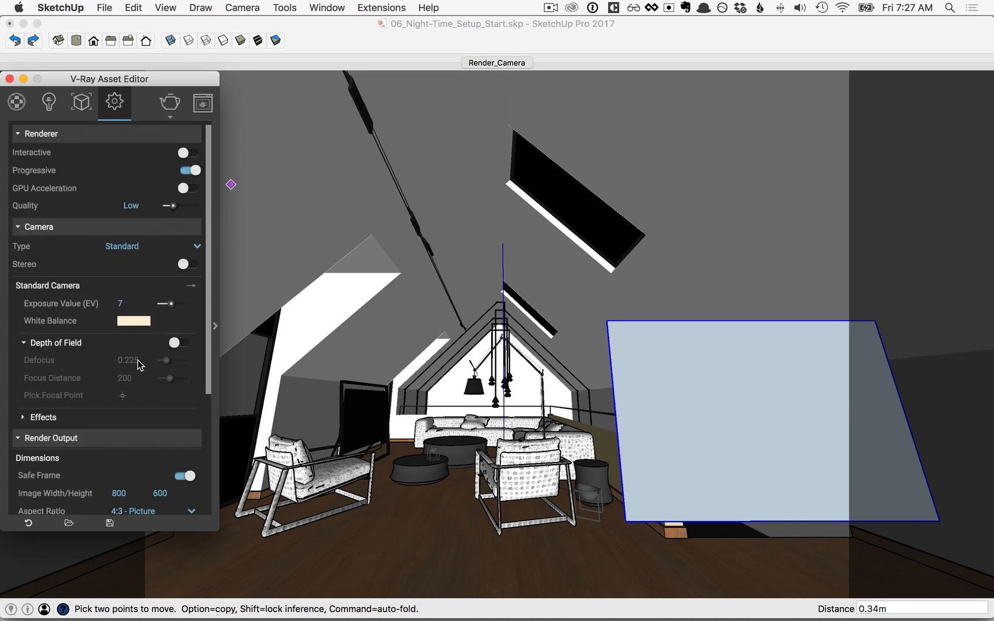
pyautogui.click(187, 153)
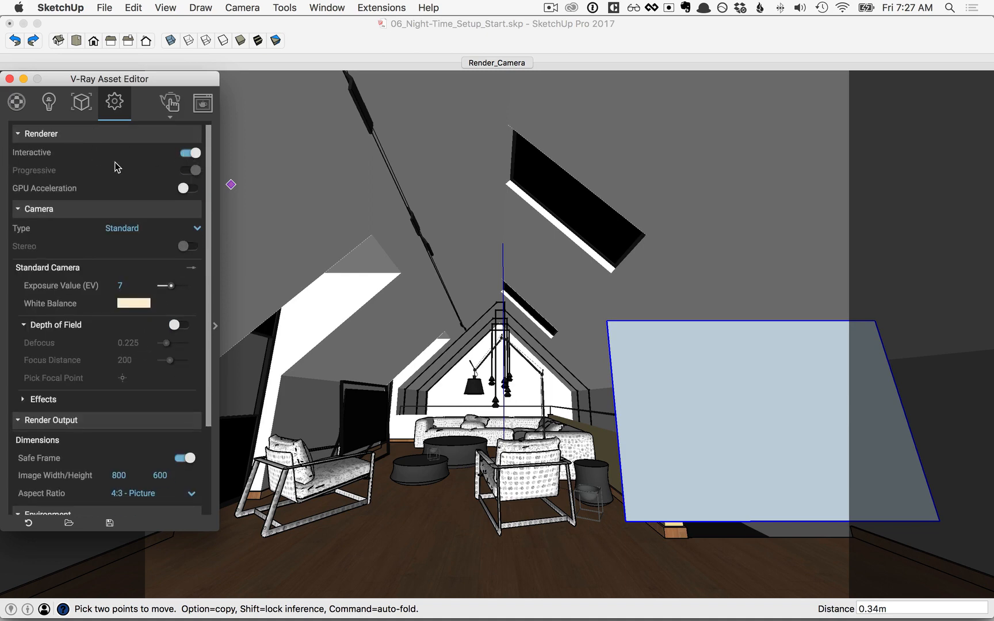
pyautogui.click(170, 105)
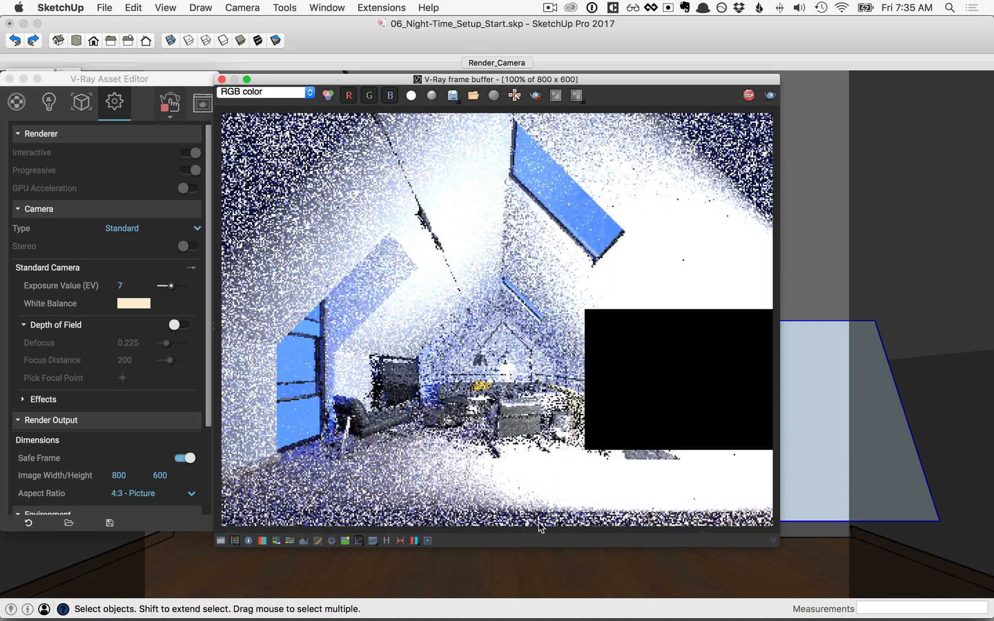
pyautogui.click(748, 96)
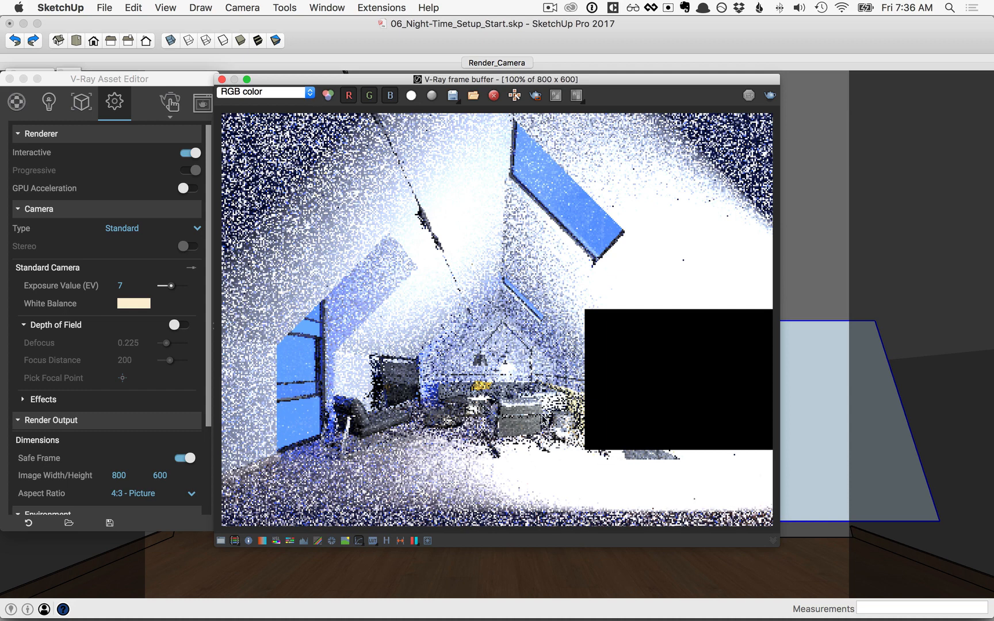
pyautogui.click(49, 106)
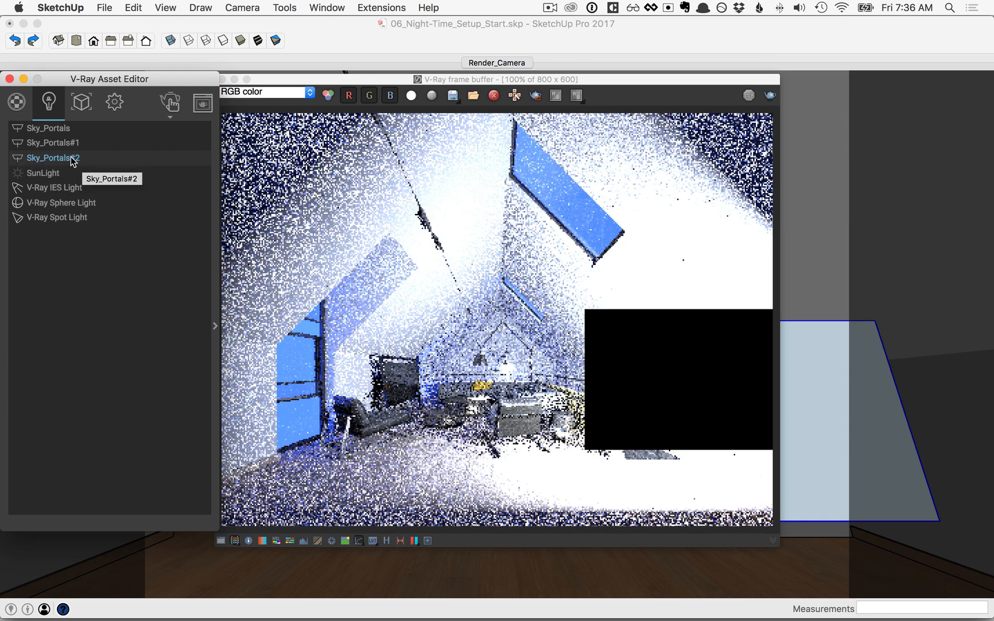
# Rename the Sky_Portals#2 rectangle light to 'Fill Light'
pyautogui.click(215, 326)
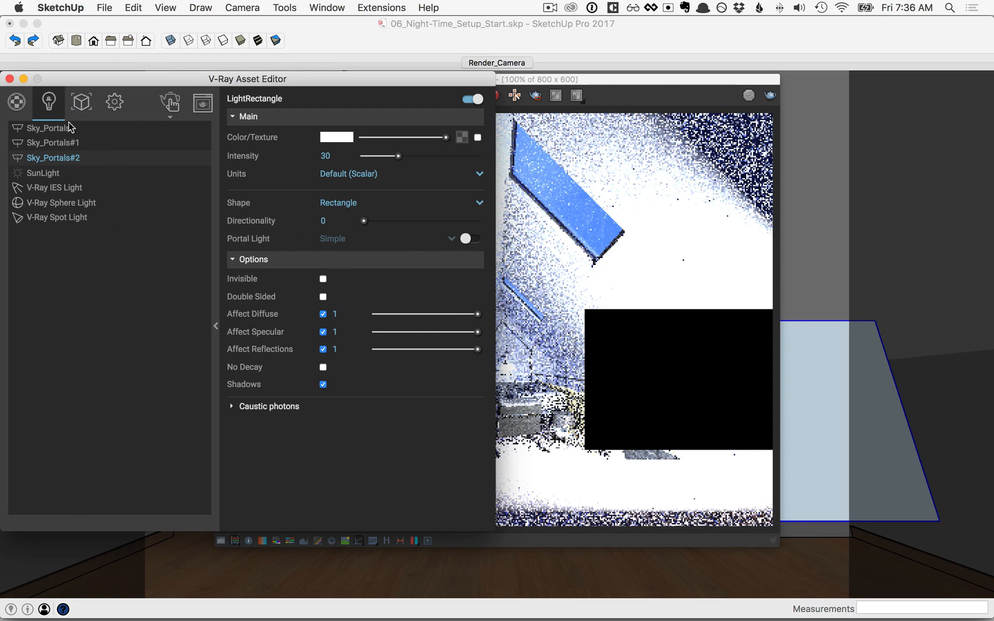
pyautogui.rightClick(58, 162)
pyautogui.click(79, 189)
pyautogui.moveTo(85, 157); pyautogui.dragTo(26, 135)
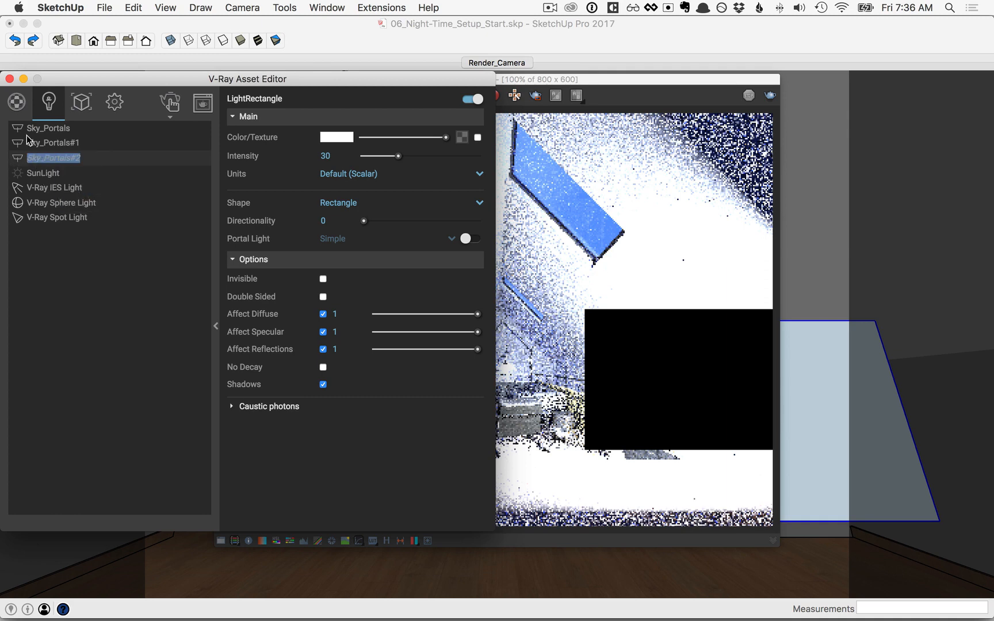
pyautogui.write('Fill Light')
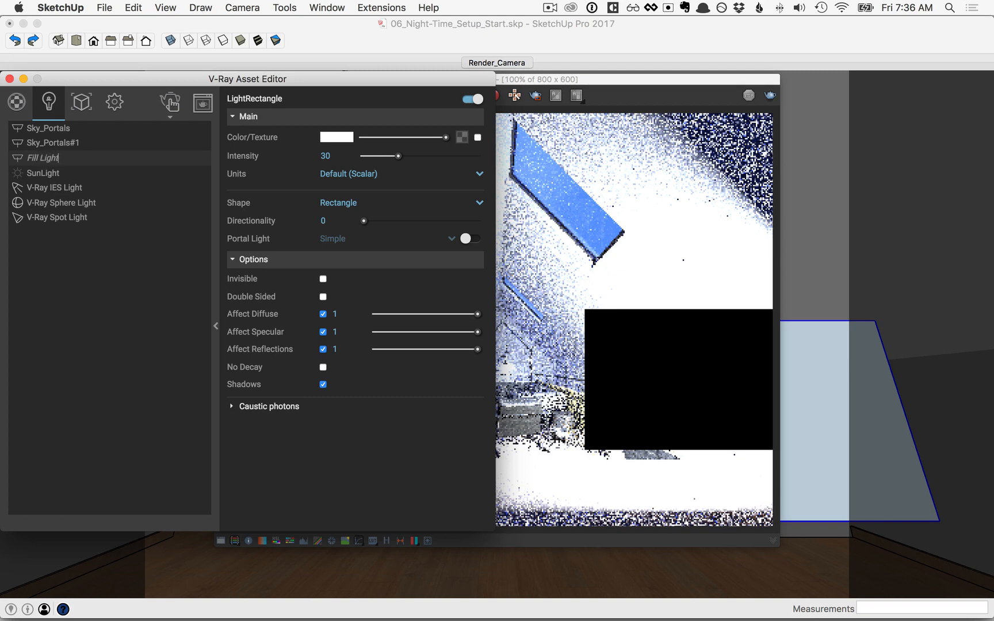
pyautogui.press('Return')
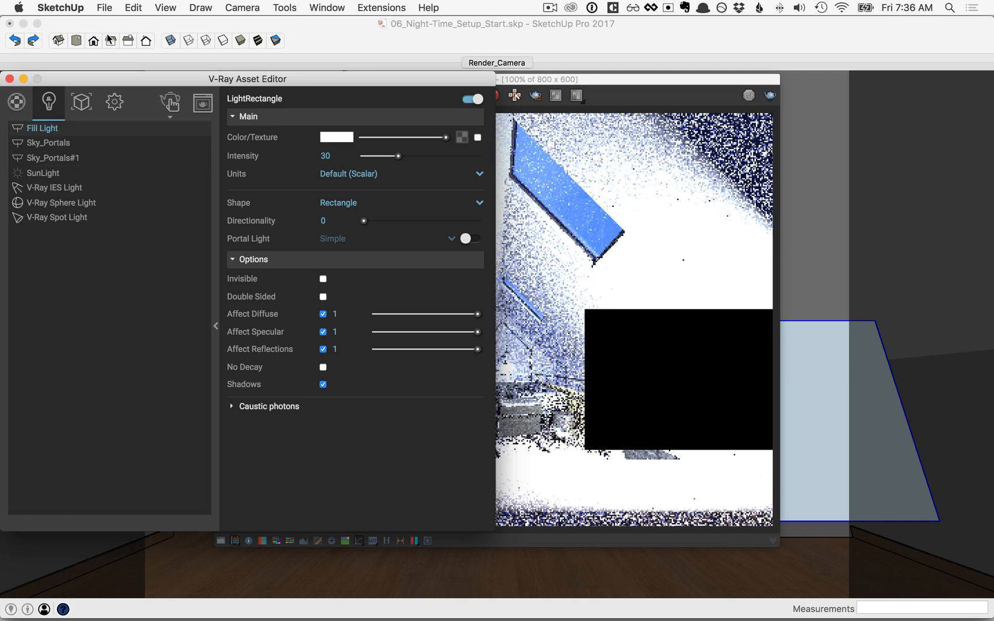
# Switch off the Fill Light and the V-Ray IES Light
pyautogui.click(475, 100)
pyautogui.click(56, 188)
pyautogui.click(474, 99)
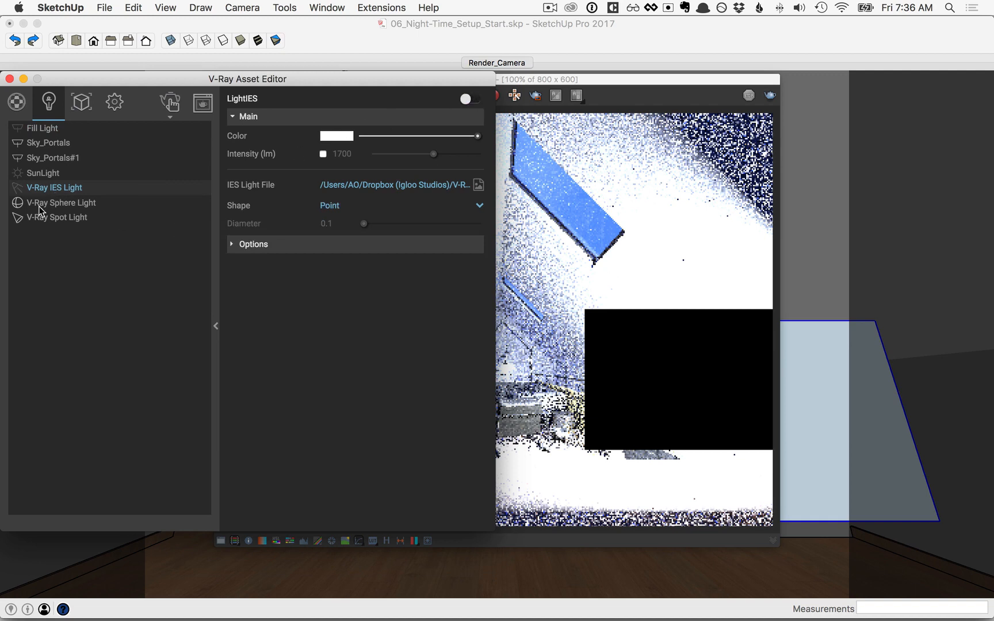
# Switch off the sphere light and start an interactive render of the seating area near the lamp
pyautogui.click(40, 207)
pyautogui.click(475, 100)
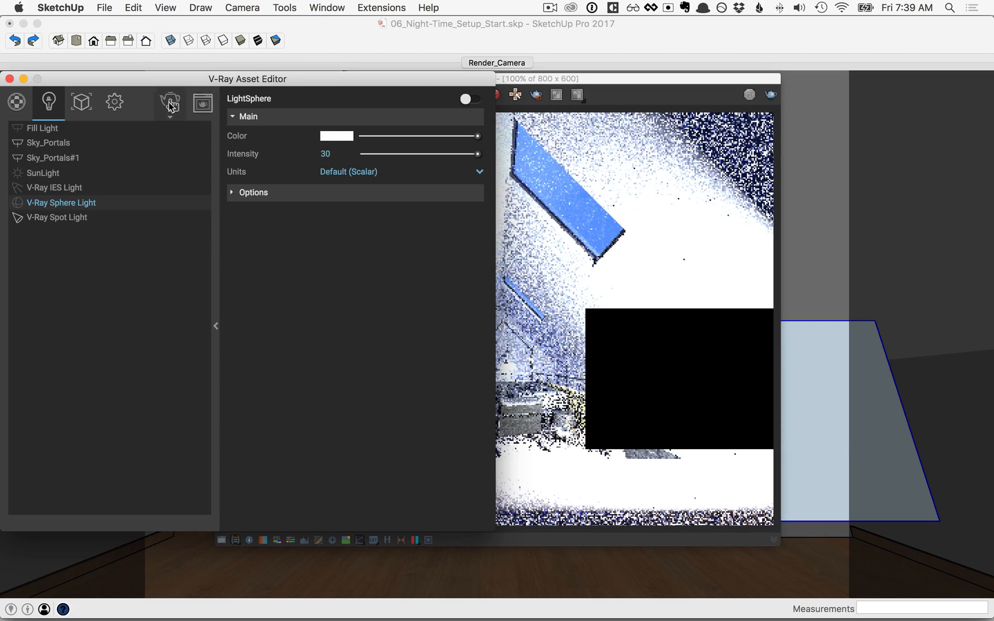
pyautogui.click(171, 105)
pyautogui.moveTo(450, 79); pyautogui.dragTo(654, 82)
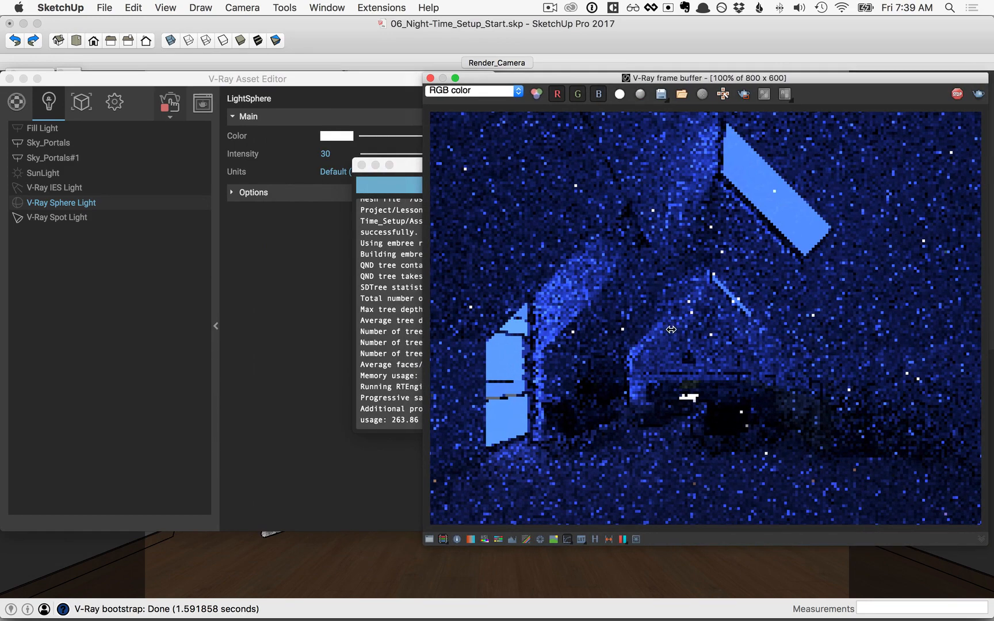
pyautogui.click(361, 165)
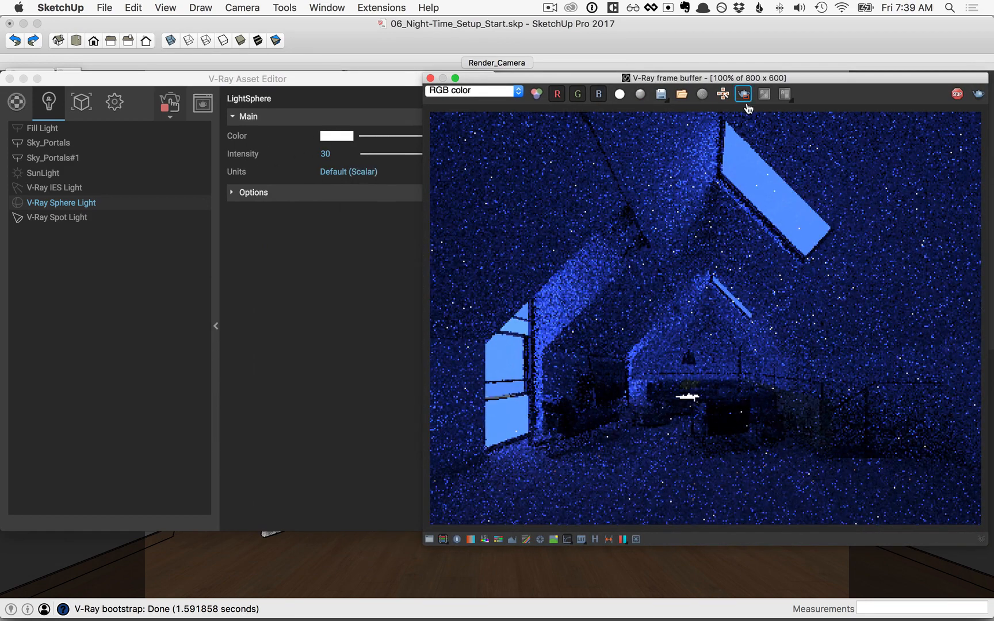
pyautogui.click(744, 95)
pyautogui.moveTo(624, 316); pyautogui.dragTo(757, 431)
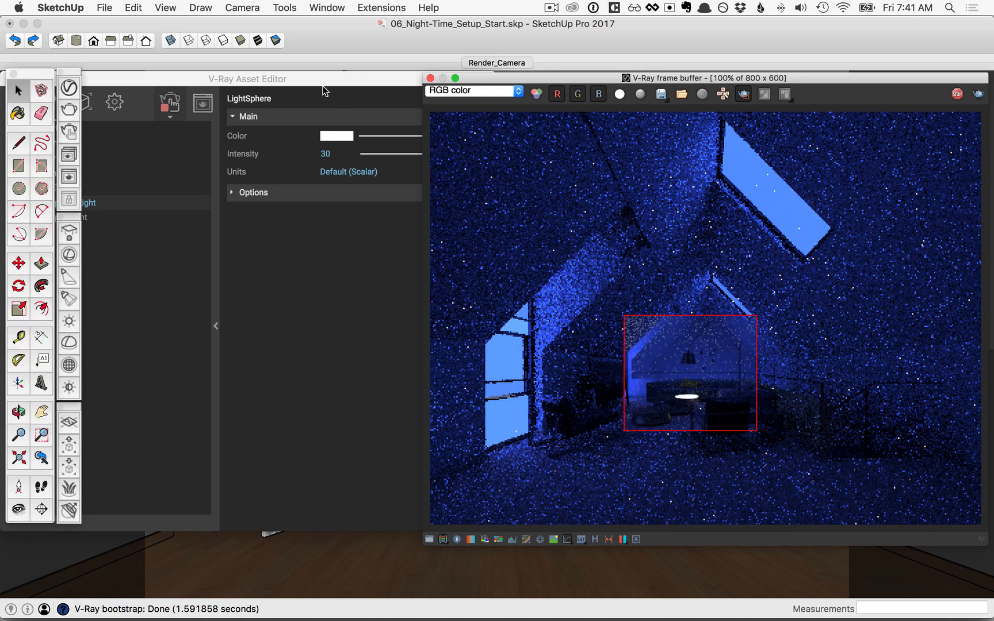
# Set the spot light's decay to Inverse Square
pyautogui.click(321, 81)
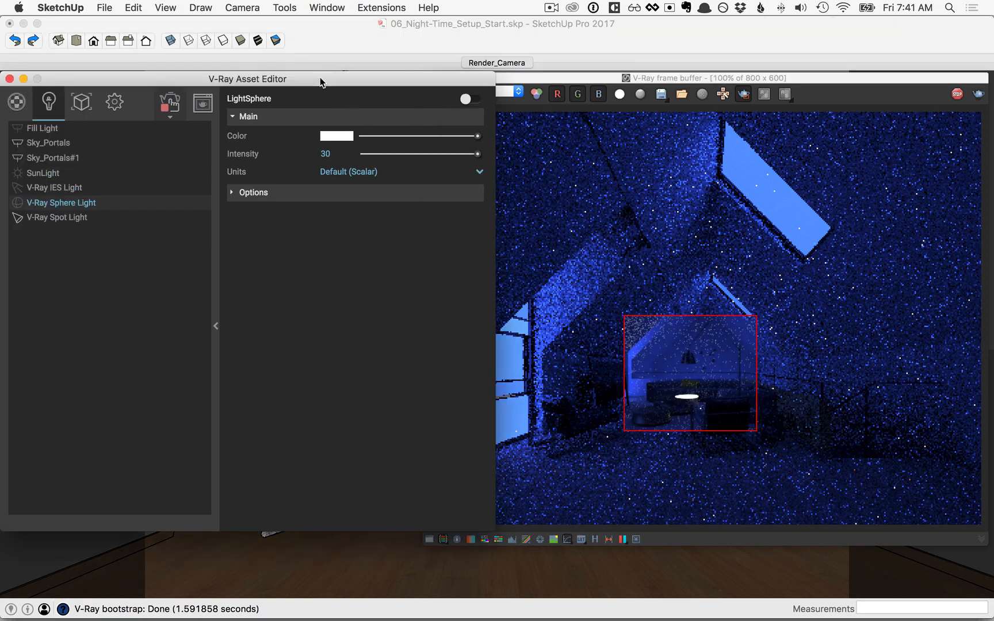
pyautogui.click(52, 219)
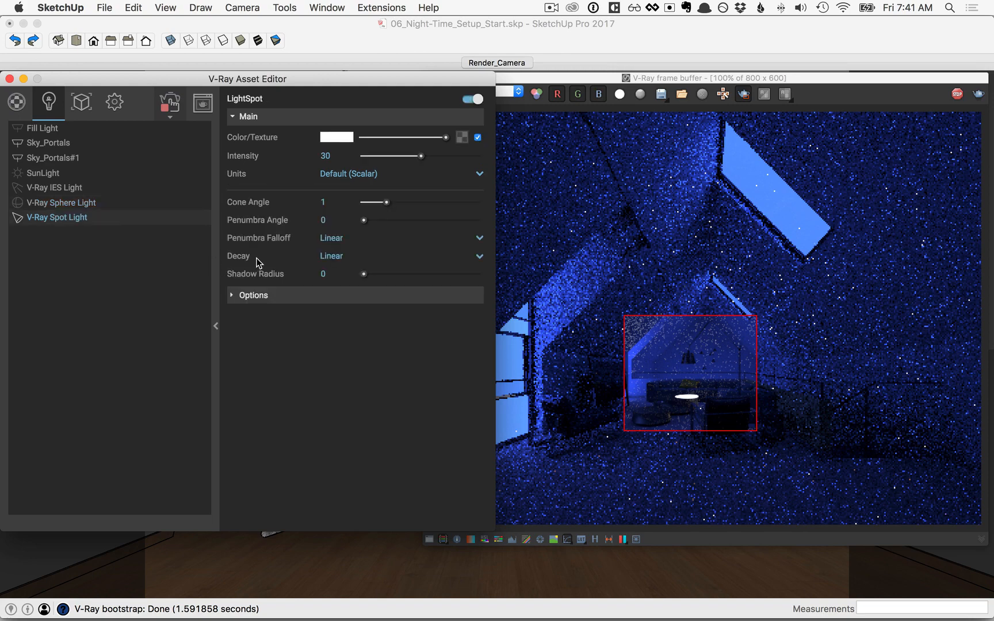
pyautogui.click(480, 257)
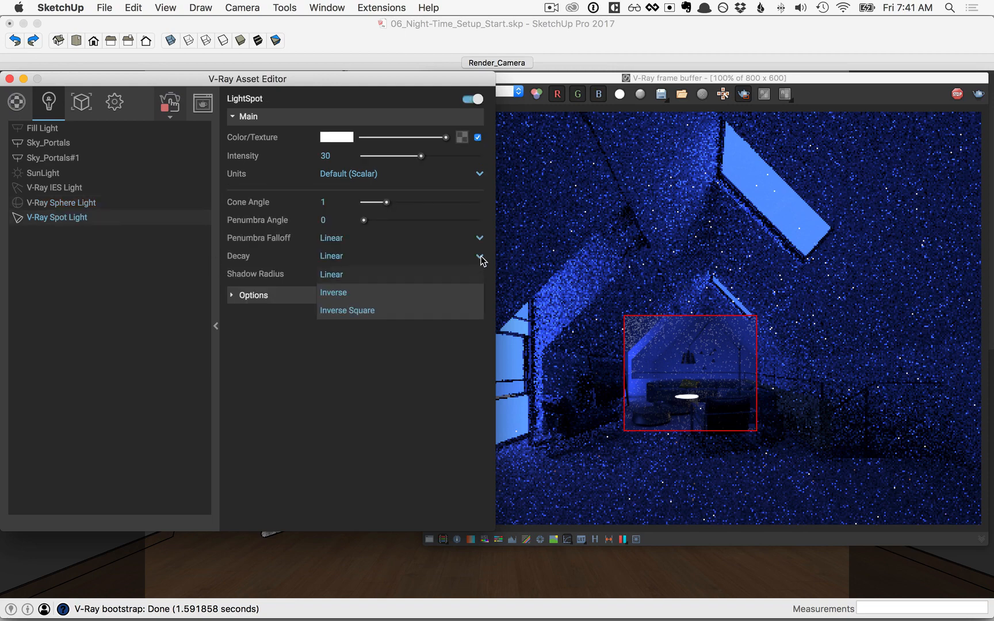
pyautogui.click(347, 311)
pyautogui.click(689, 390)
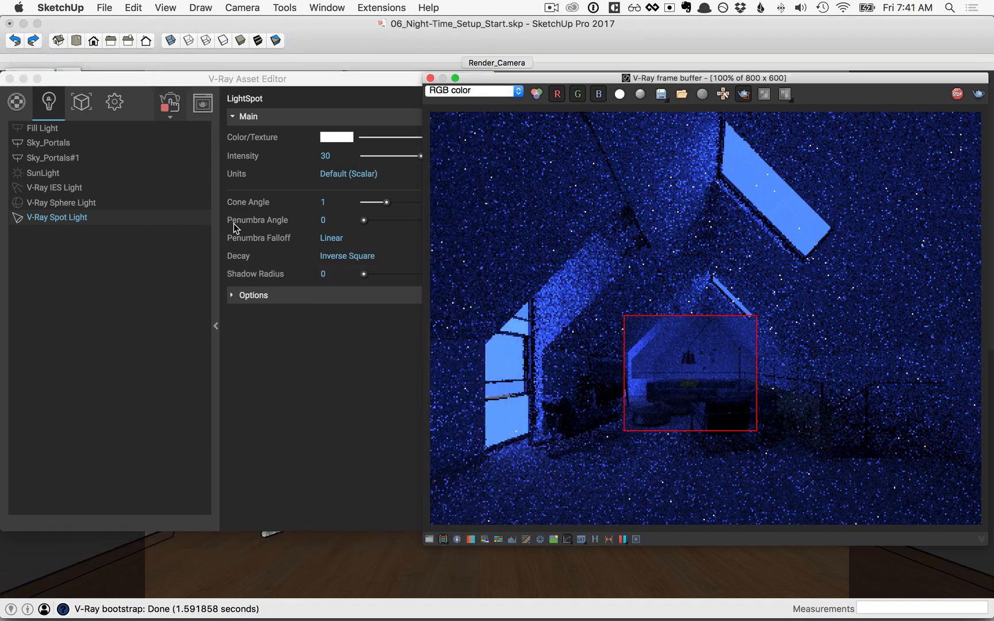
# Set the spot light intensity to 25 in Radiant power (W) units
pyautogui.click(271, 179)
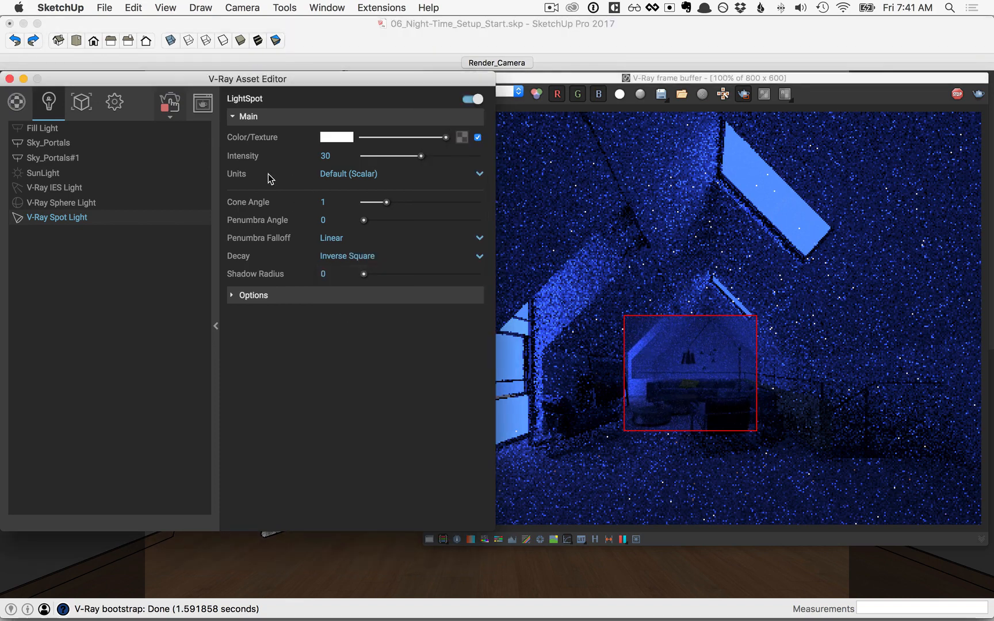
pyautogui.click(358, 175)
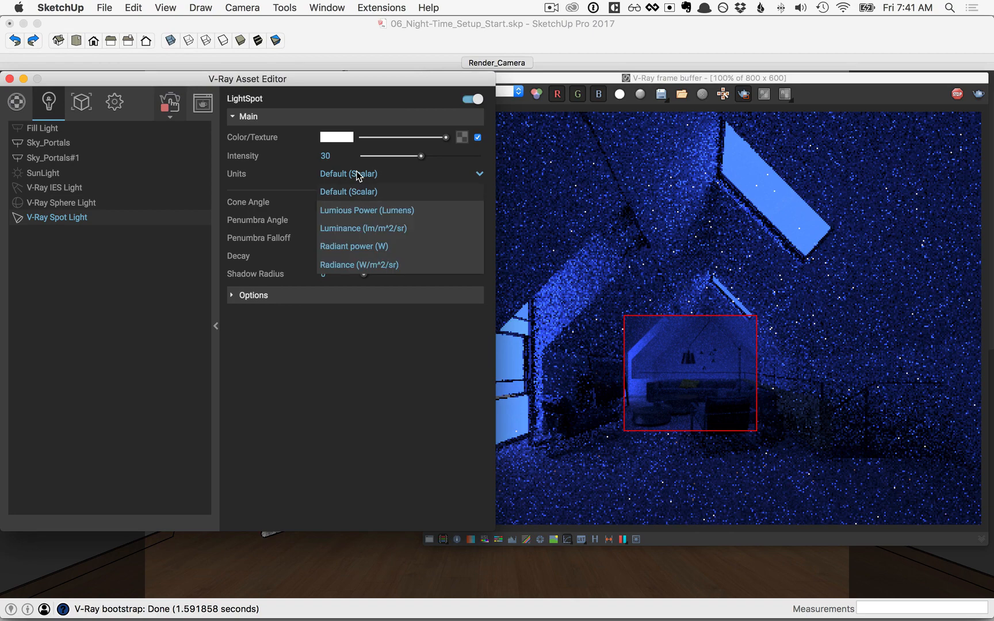
pyautogui.click(369, 246)
pyautogui.click(318, 156)
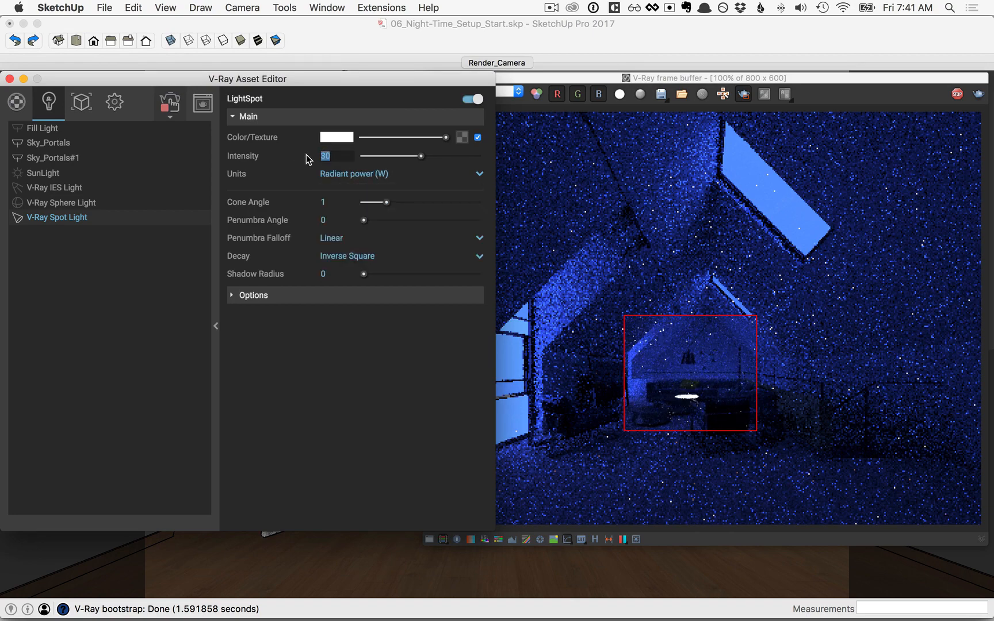
pyautogui.write('25')
pyautogui.press('Return')
# Give the spot light a 1.8 cone angle and 0.5 penumbra, enlarging the render region
pyautogui.moveTo(386, 202); pyautogui.dragTo(389, 231)
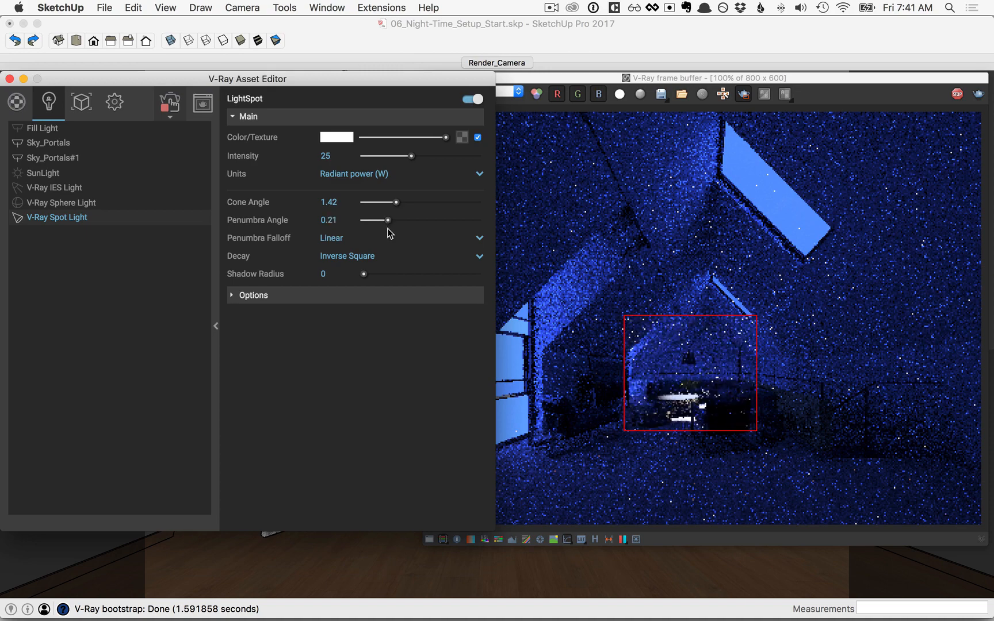
pyautogui.click(334, 202)
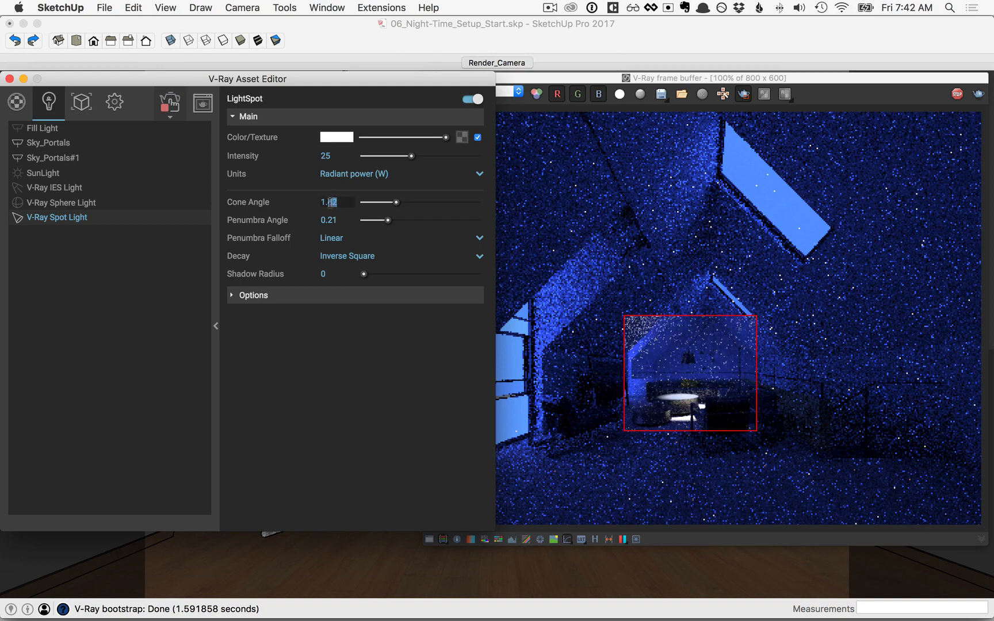
pyautogui.press('Return')
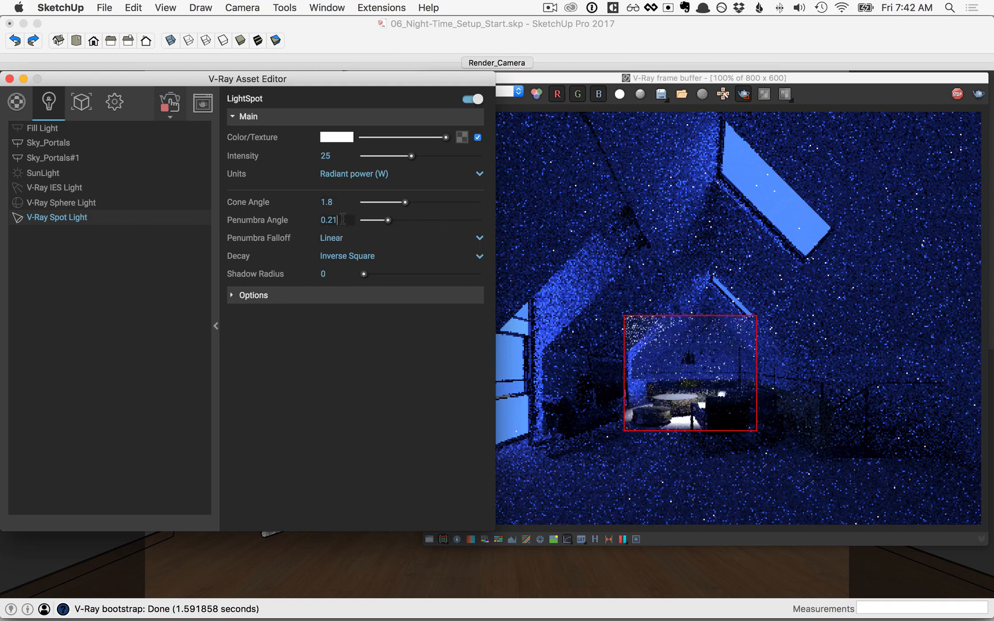
pyautogui.moveTo(339, 219); pyautogui.dragTo(330, 220)
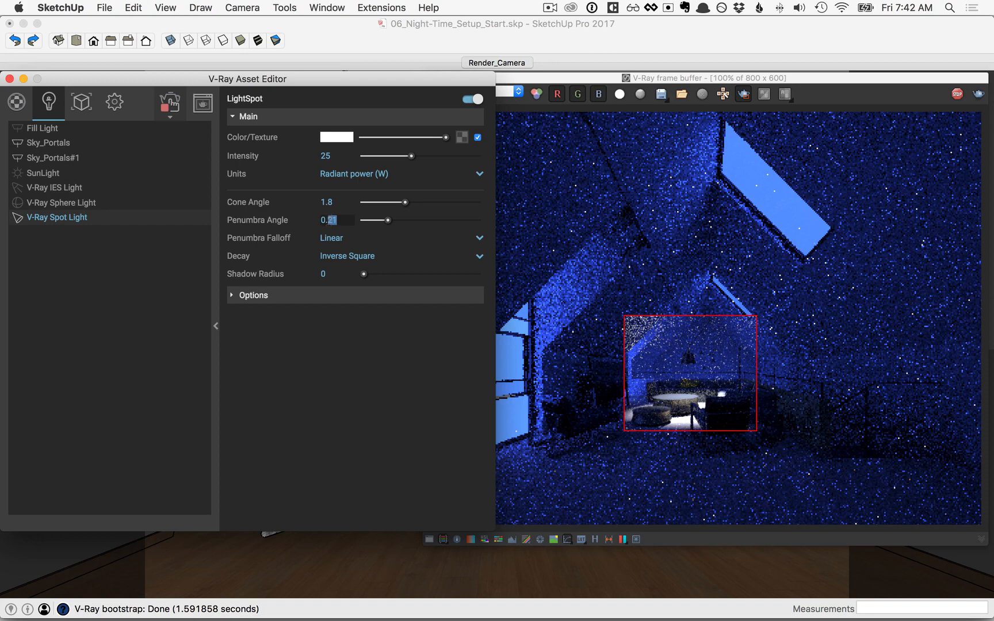
pyautogui.write('5')
pyautogui.press('Return')
pyautogui.moveTo(548, 285); pyautogui.dragTo(857, 493)
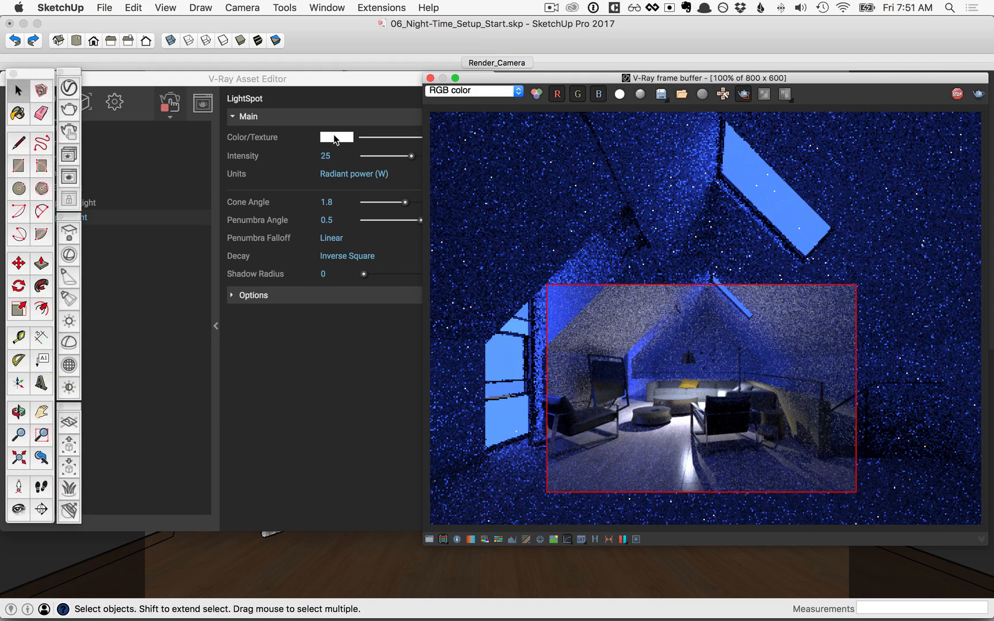
# Give the spot light a cream colour and copy that colour
pyautogui.click(335, 138)
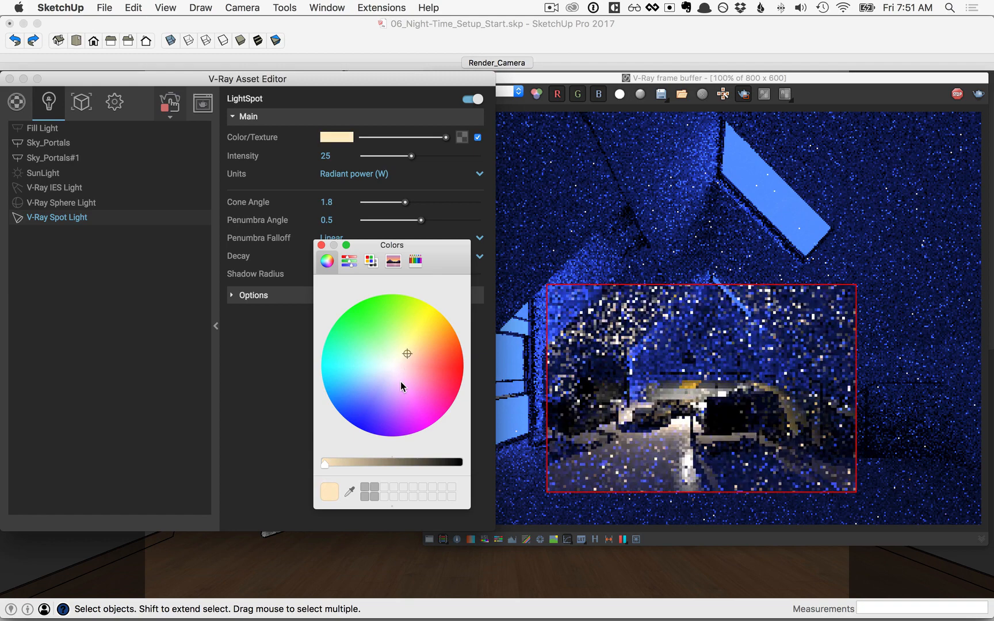
pyautogui.press('super+w')
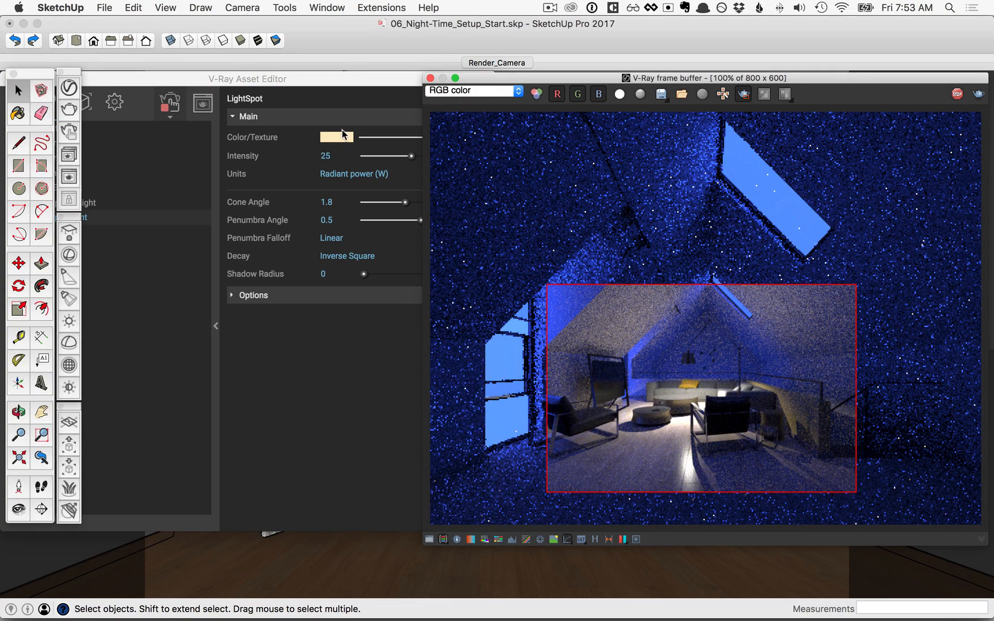
pyautogui.click(334, 82)
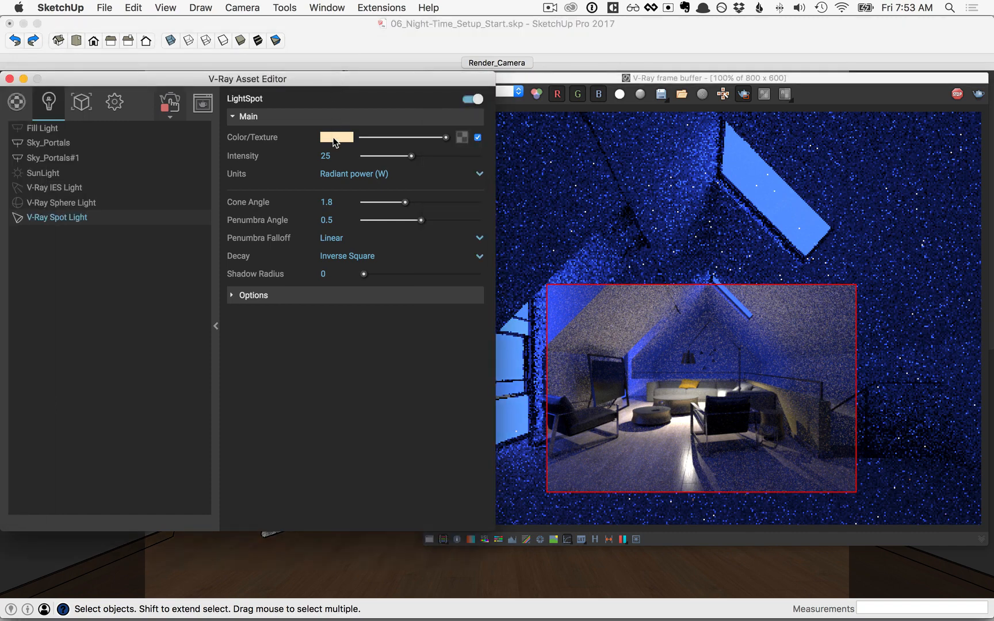
pyautogui.moveTo(334, 141); pyautogui.dragTo(346, 153)
# Paste the cream colour onto the sphere light and switch it back on
pyautogui.click(73, 205)
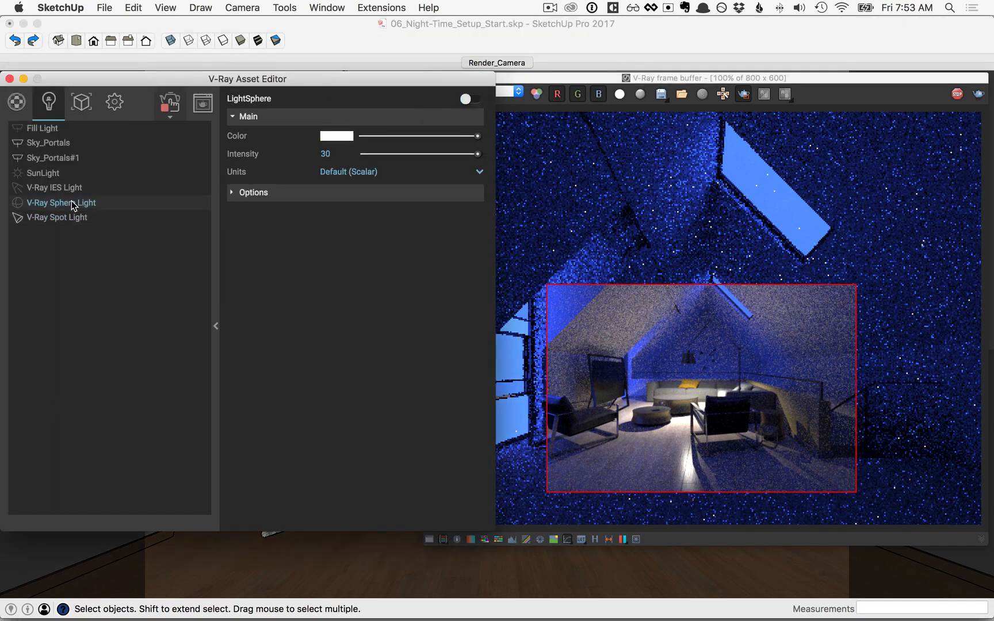
pyautogui.rightClick(336, 138)
pyautogui.click(349, 165)
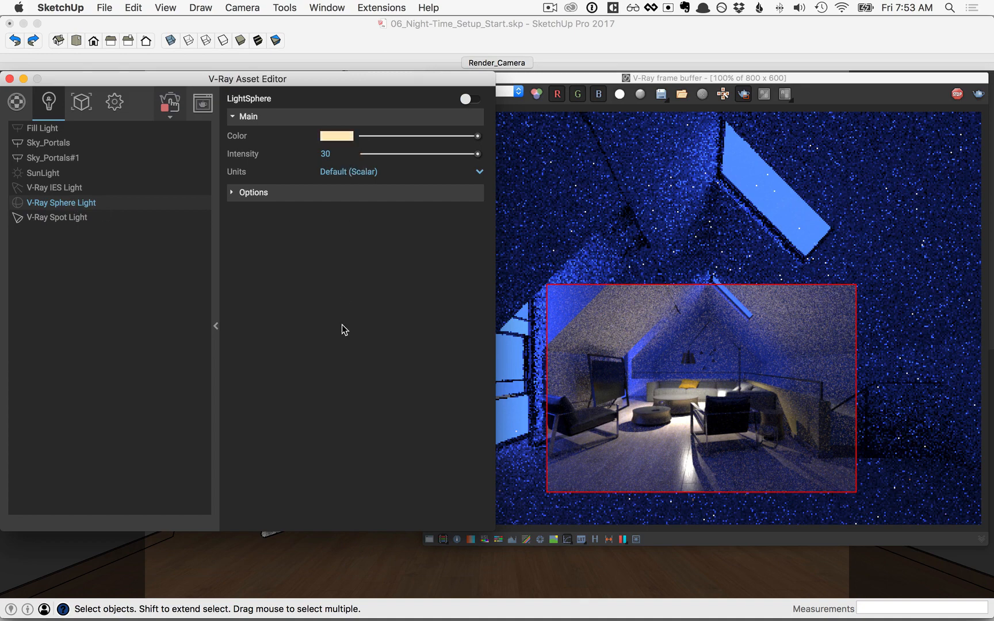
pyautogui.click(466, 99)
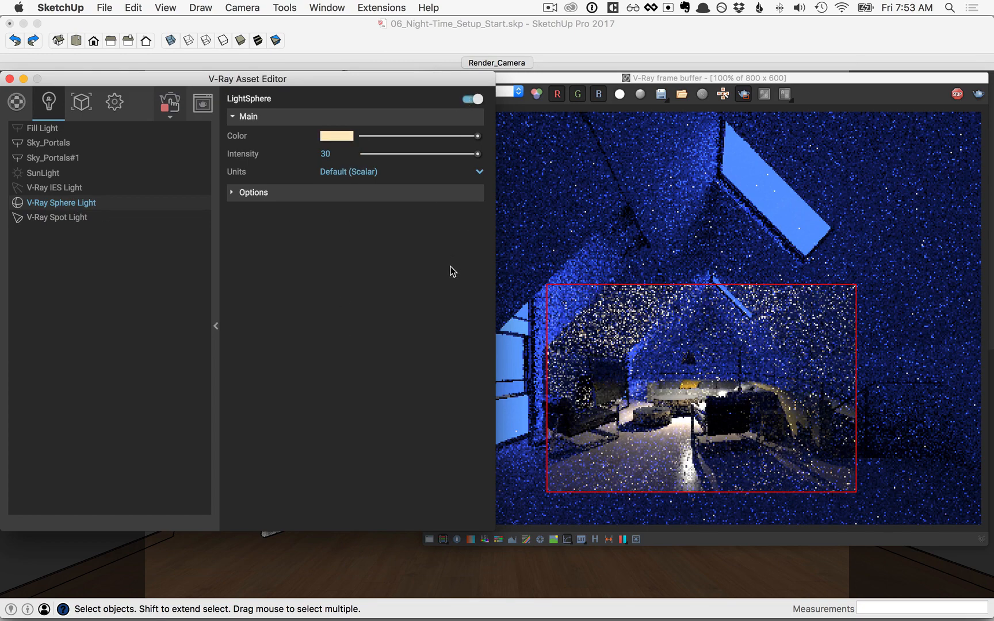
# Switch the IES light back on and give it a peach colour
pyautogui.click(63, 188)
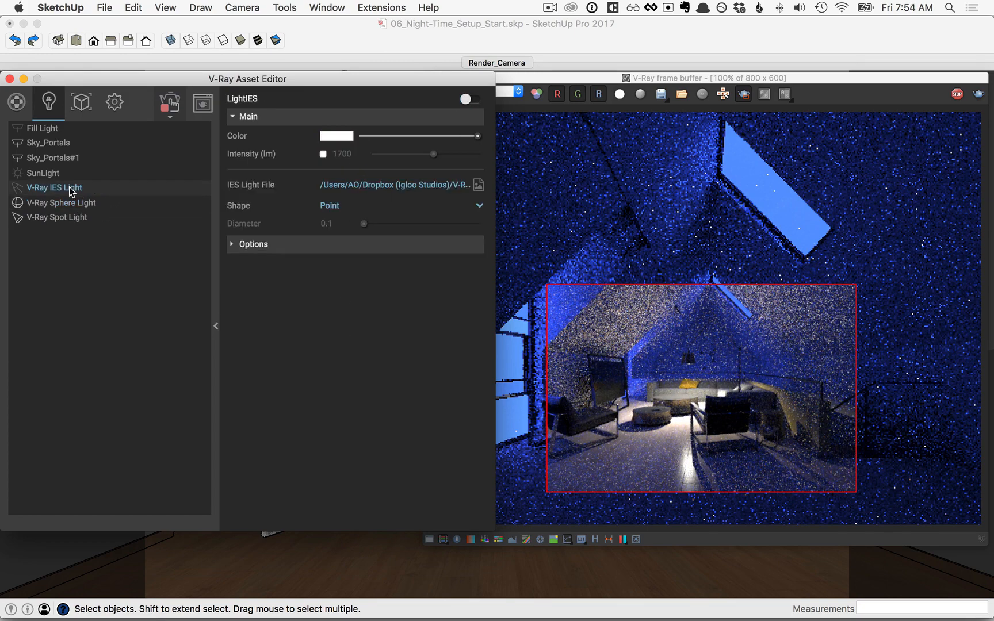
pyautogui.click(466, 99)
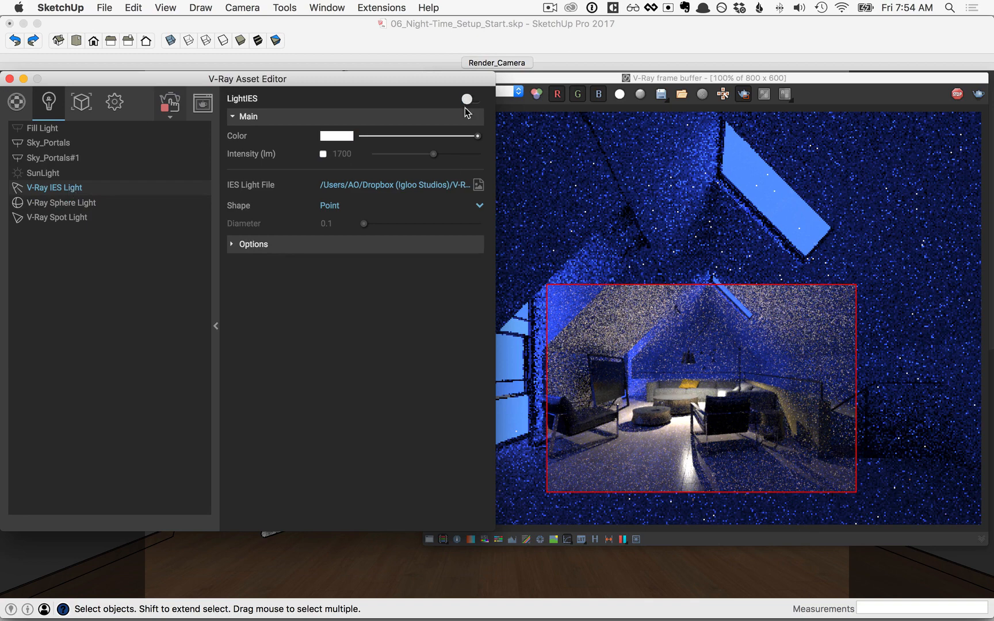
pyautogui.click(339, 137)
pyautogui.click(408, 353)
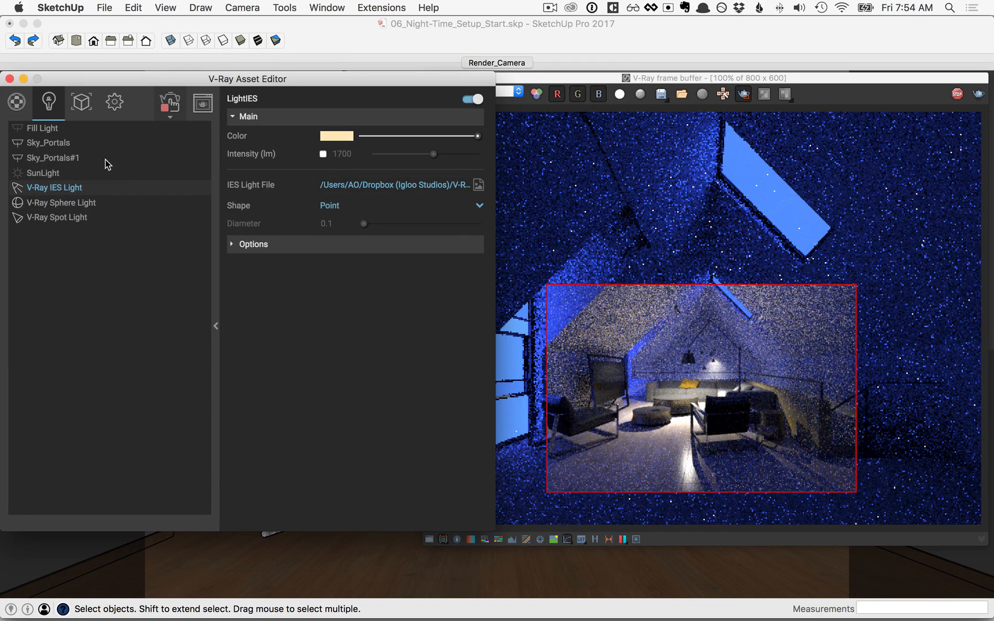
pyautogui.click(46, 130)
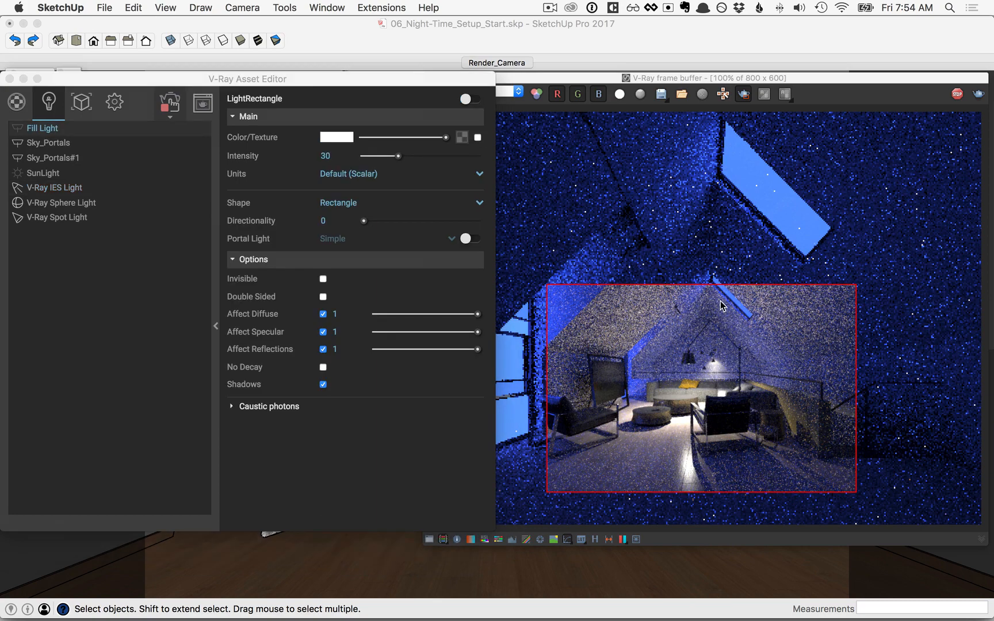
# Render a region on the room's right side, switch the Fill Light on and make it invisible
pyautogui.moveTo(721, 304); pyautogui.dragTo(977, 520)
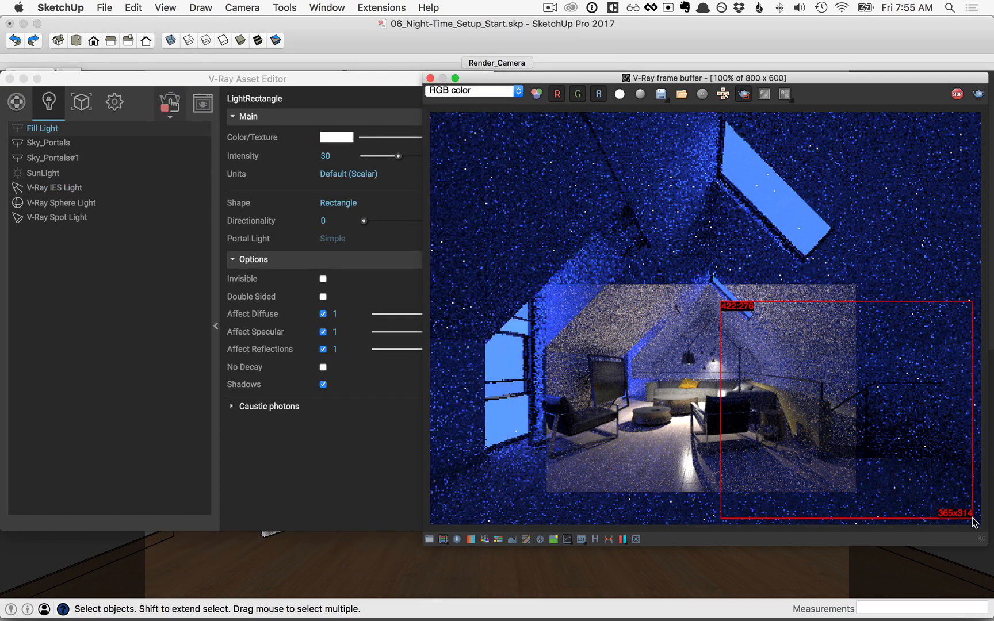
pyautogui.click(362, 100)
pyautogui.click(466, 100)
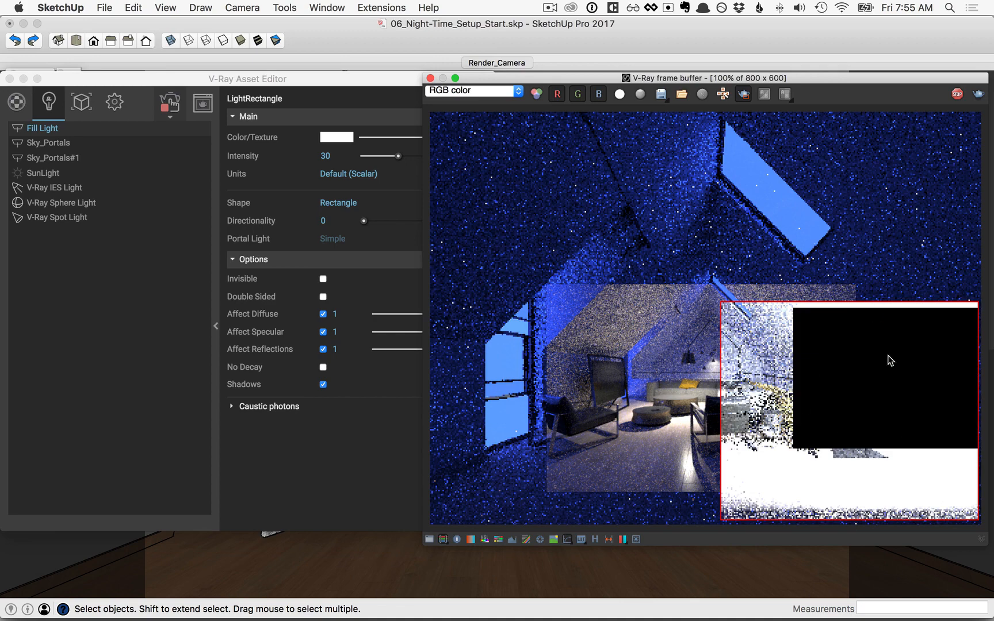
pyautogui.click(323, 278)
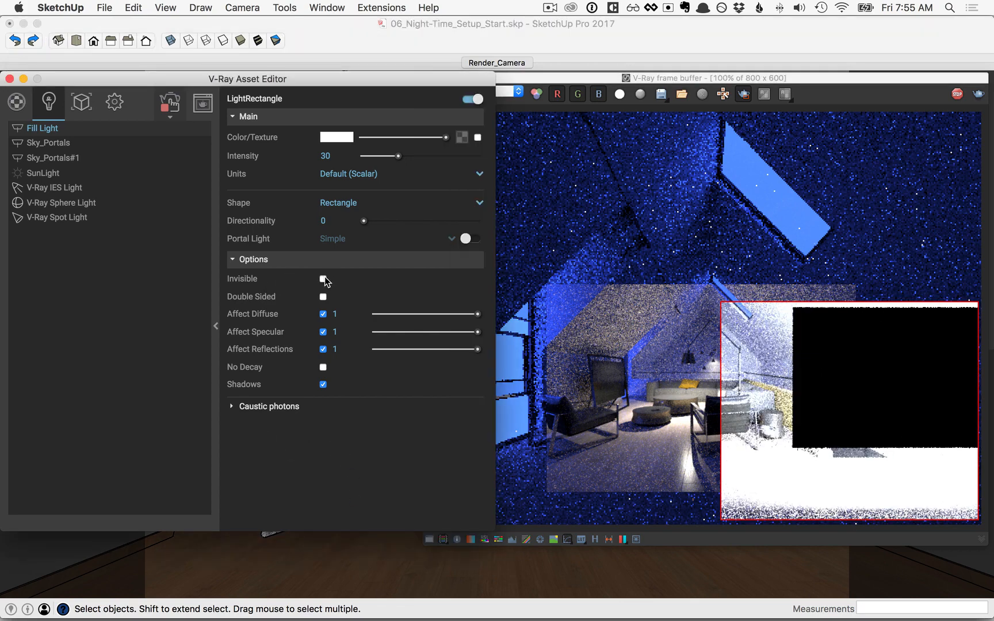
pyautogui.click(323, 279)
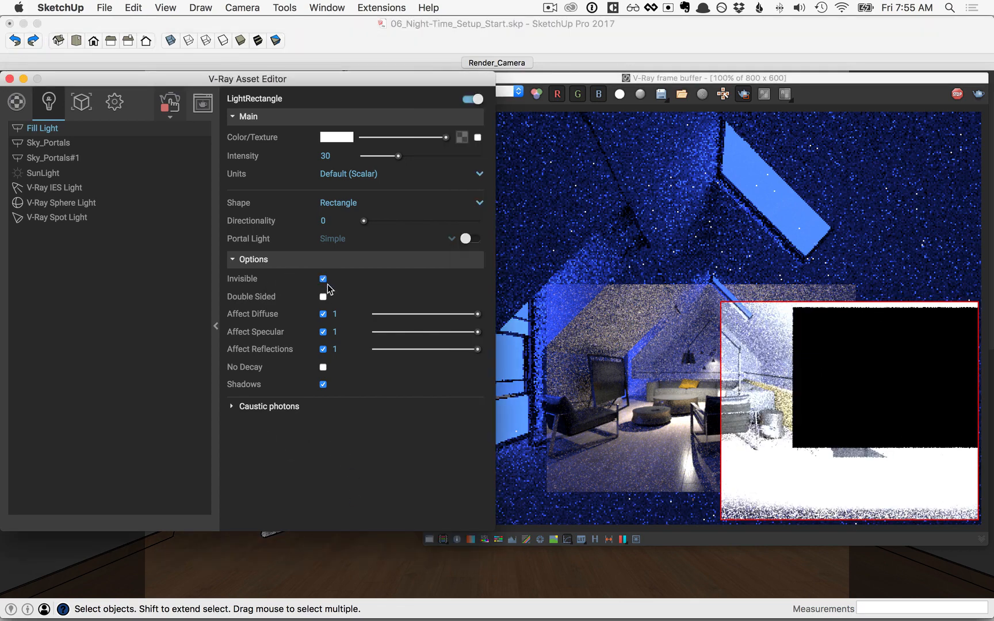
# Tint the Fill Light blue and lower its intensity from 30 to 6
pyautogui.click(338, 139)
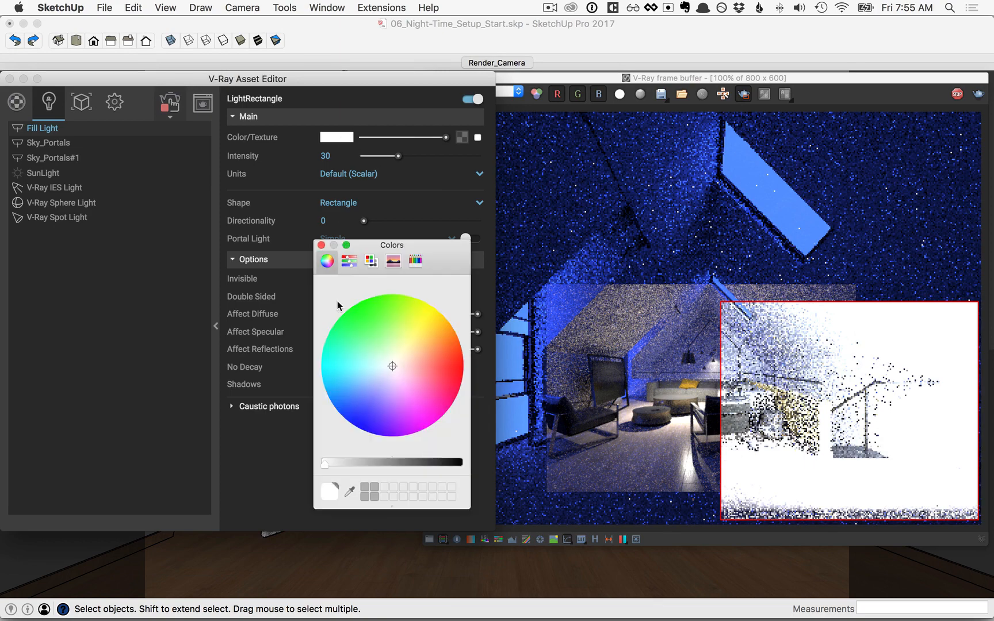
pyautogui.moveTo(373, 374); pyautogui.dragTo(355, 412)
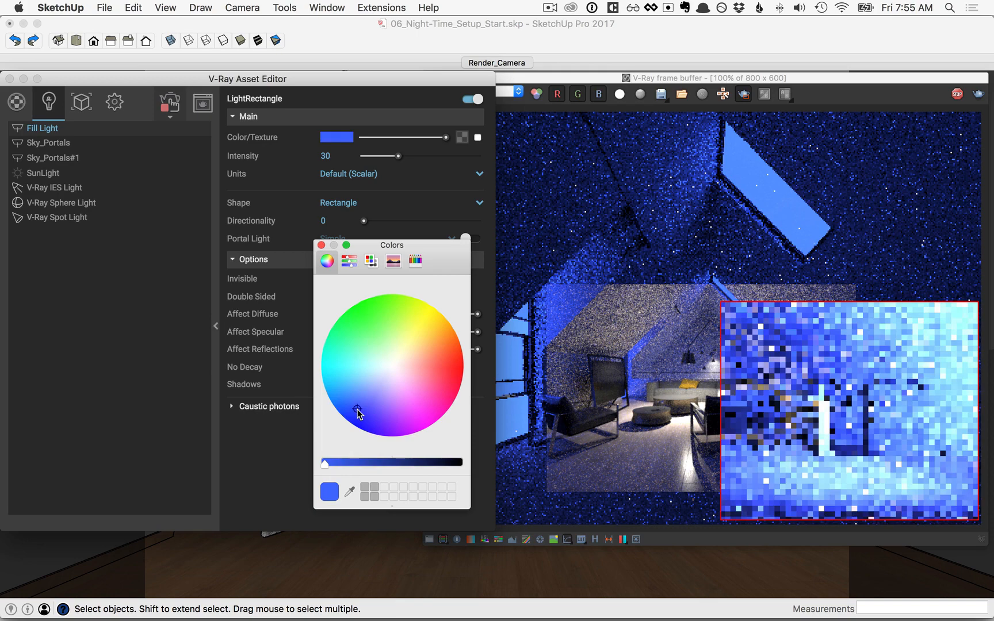
pyautogui.click(321, 245)
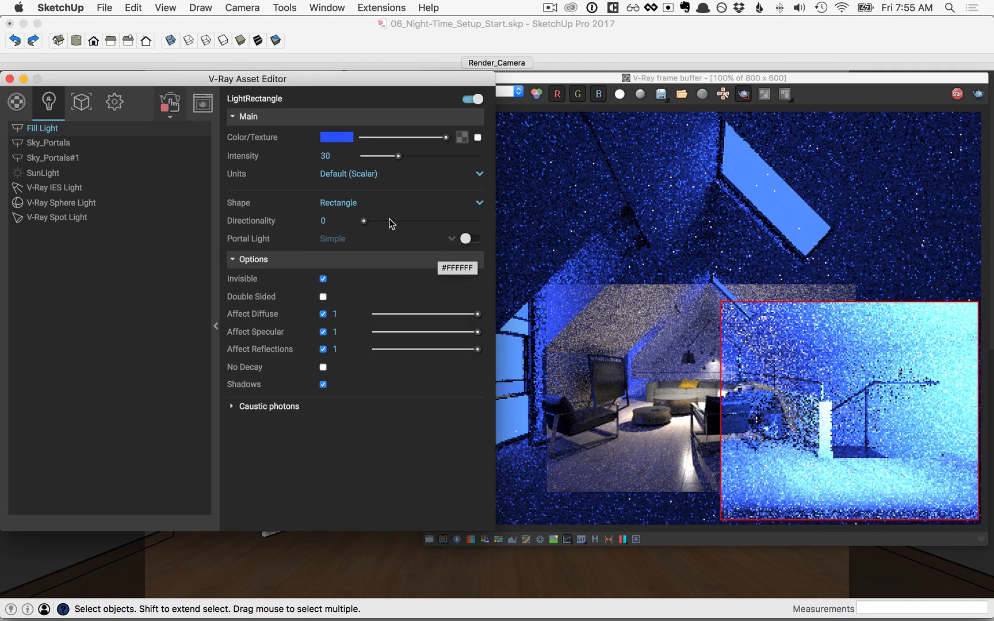
pyautogui.moveTo(398, 161); pyautogui.dragTo(383, 159)
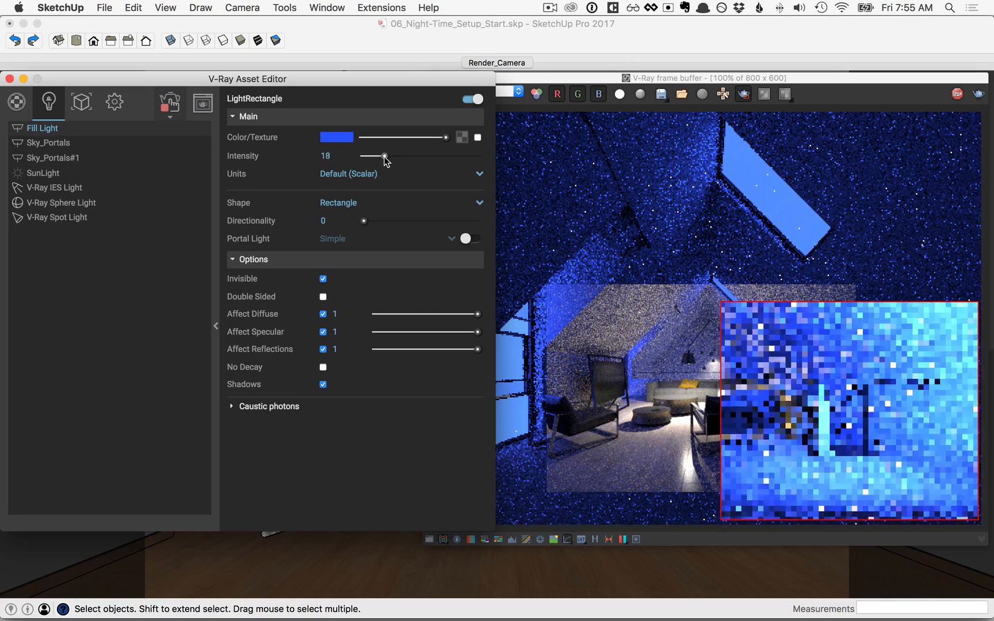
pyautogui.doubleClick(326, 156)
pyautogui.write('6')
pyautogui.press('Return')
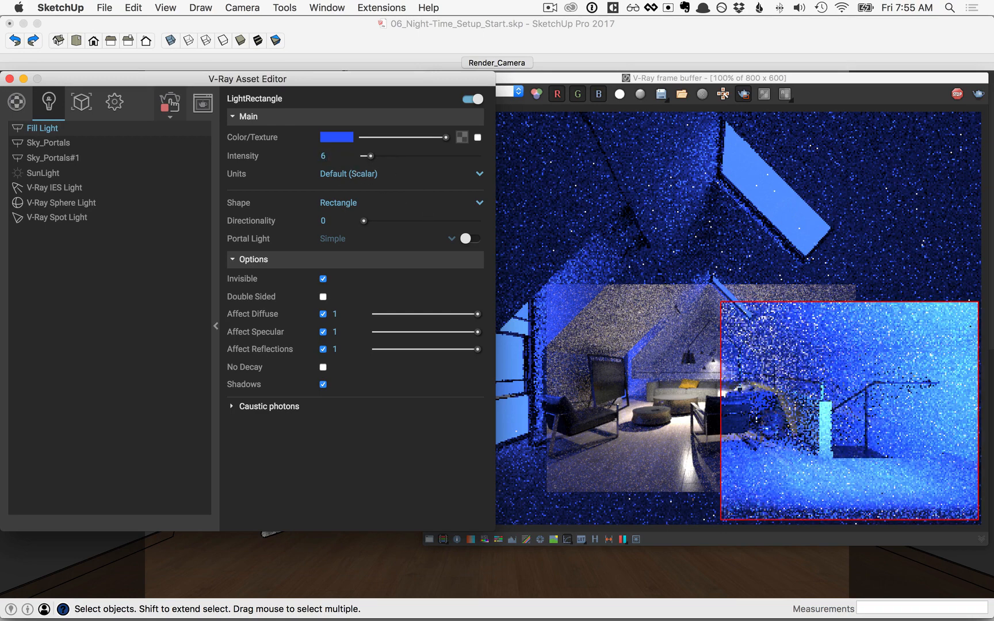
pyautogui.click(759, 125)
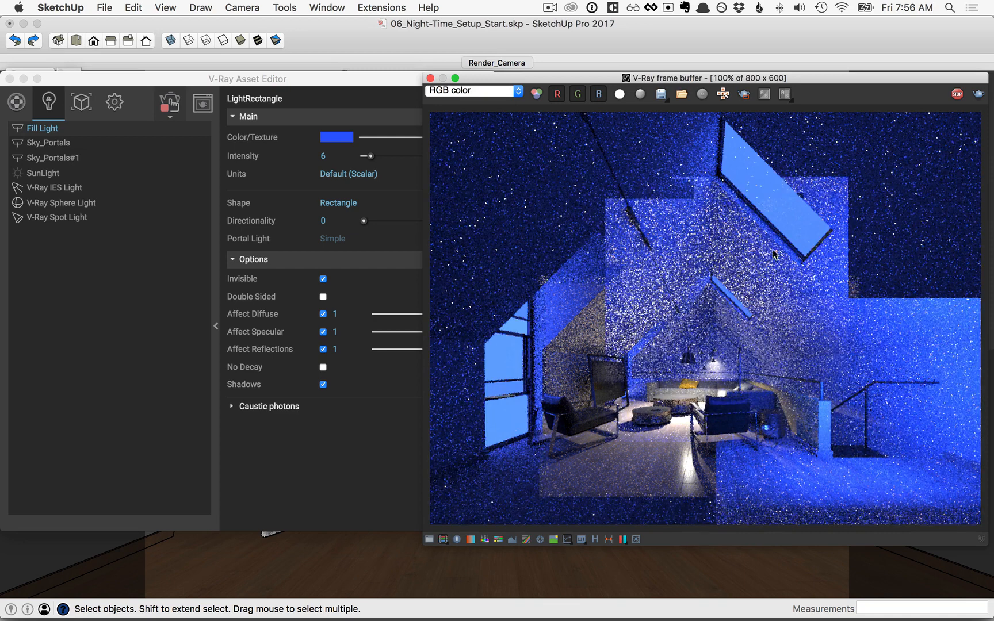
# Render only the central floor area and set the V-Ray Spot Light's shadow radius to 2
pyautogui.click(744, 93)
pyautogui.moveTo(650, 424); pyautogui.dragTo(734, 506)
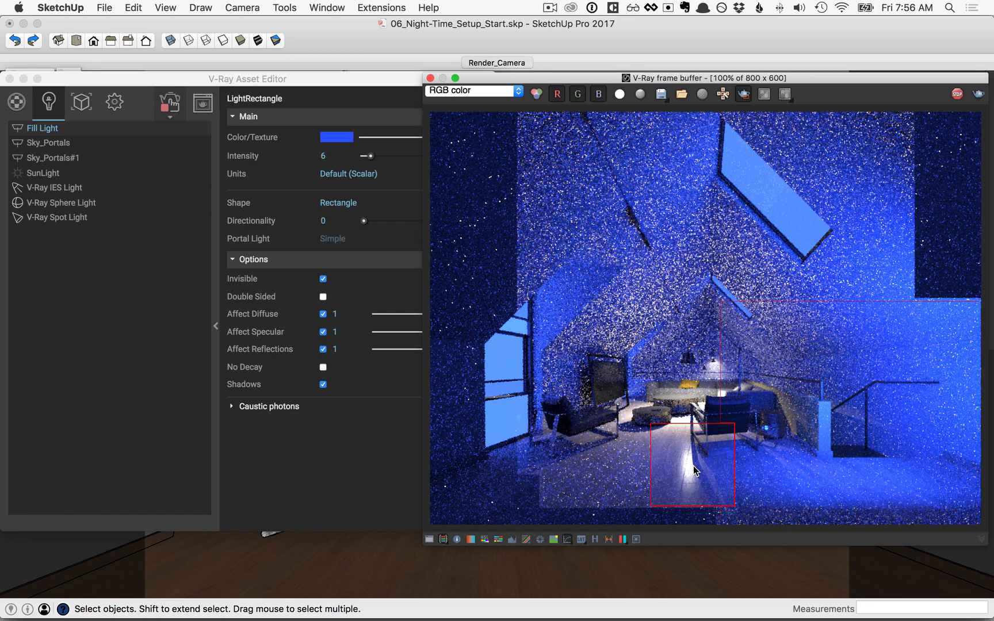
pyautogui.click(58, 217)
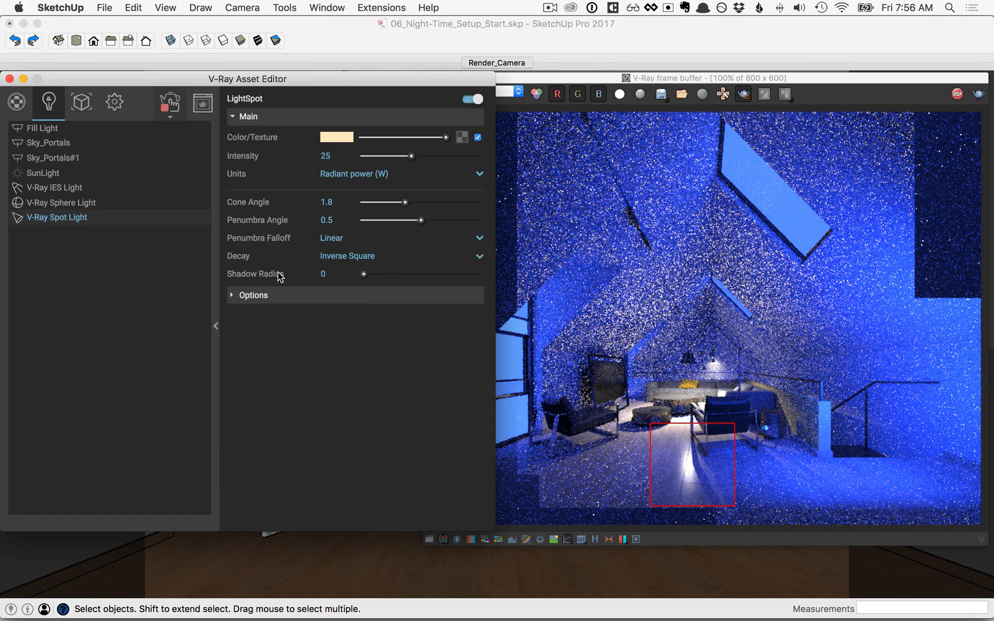
pyautogui.moveTo(363, 275); pyautogui.dragTo(374, 275)
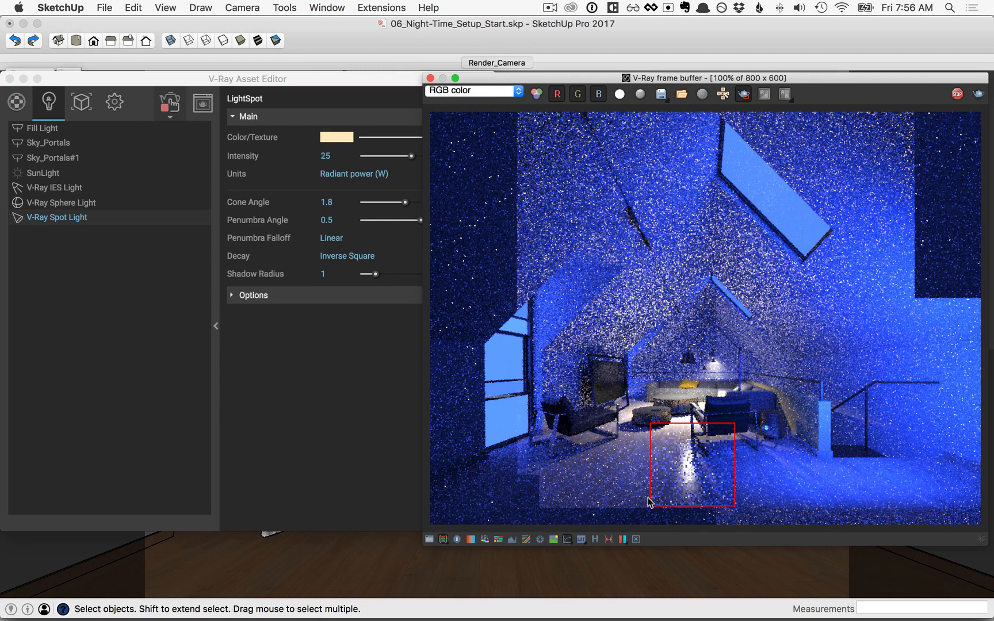
pyautogui.click(363, 283)
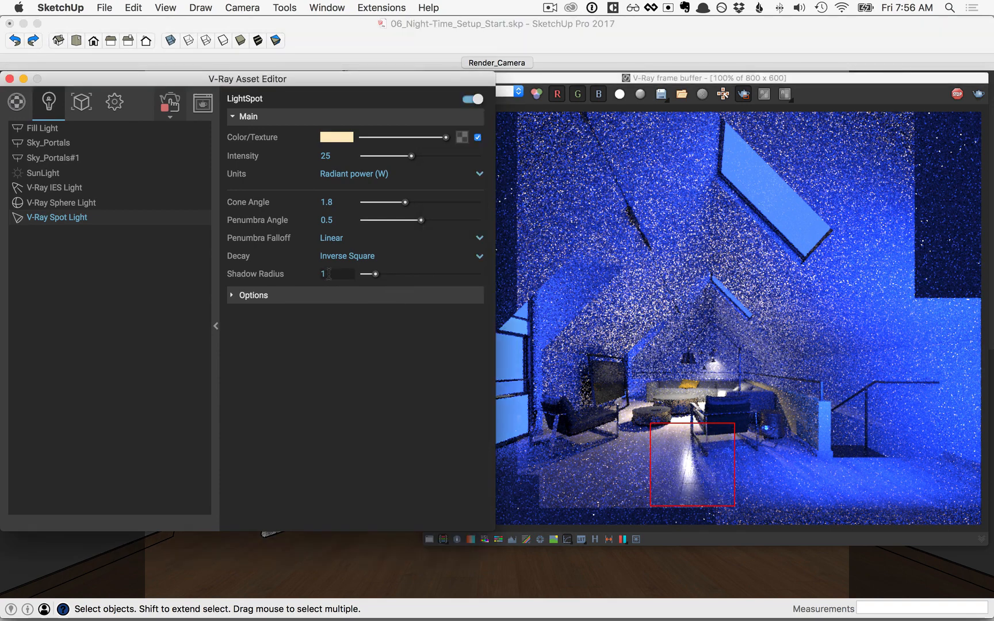
pyautogui.moveTo(330, 274); pyautogui.dragTo(296, 273)
pyautogui.write('2')
pyautogui.press('Return')
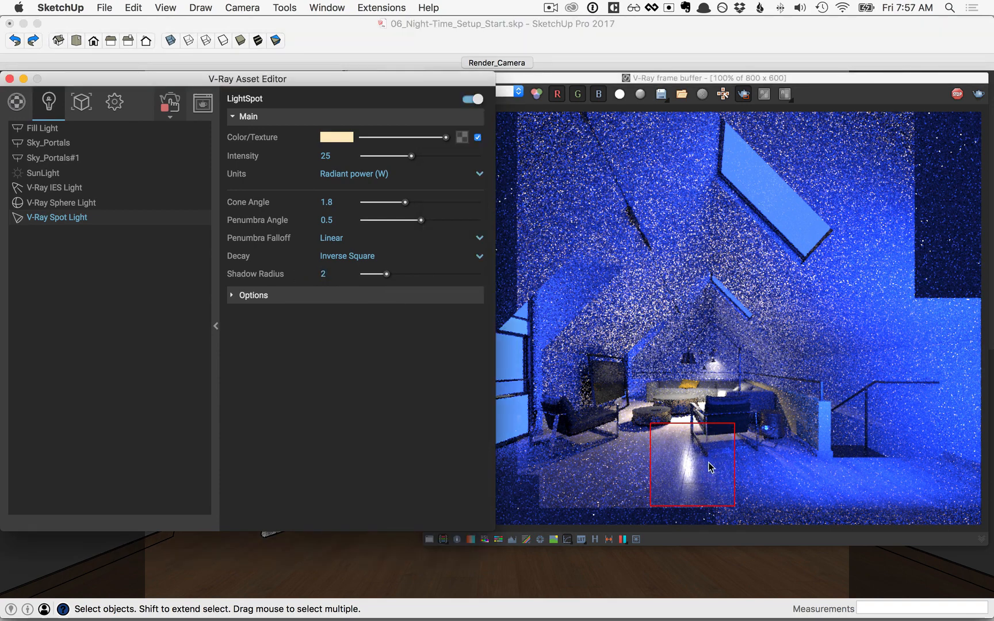
# Re-render the floor region by the left armchair, then stop the interactive render
pyautogui.click(543, 422)
pyautogui.moveTo(544, 421); pyautogui.dragTo(631, 473)
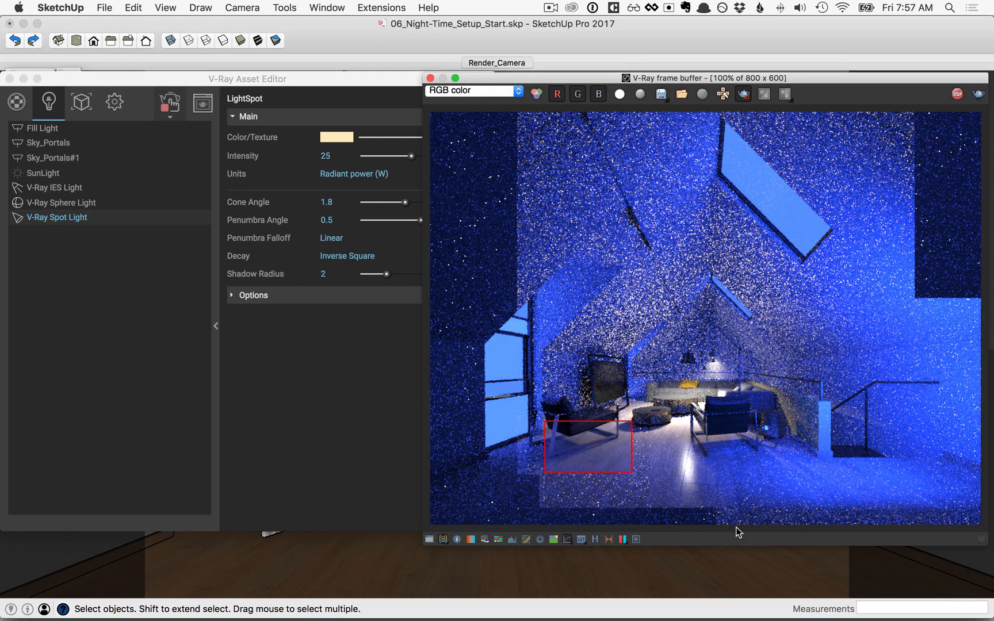
pyautogui.click(959, 94)
# Set the camera Vignetting effect to 0.3 in the render settings
pyautogui.click(136, 78)
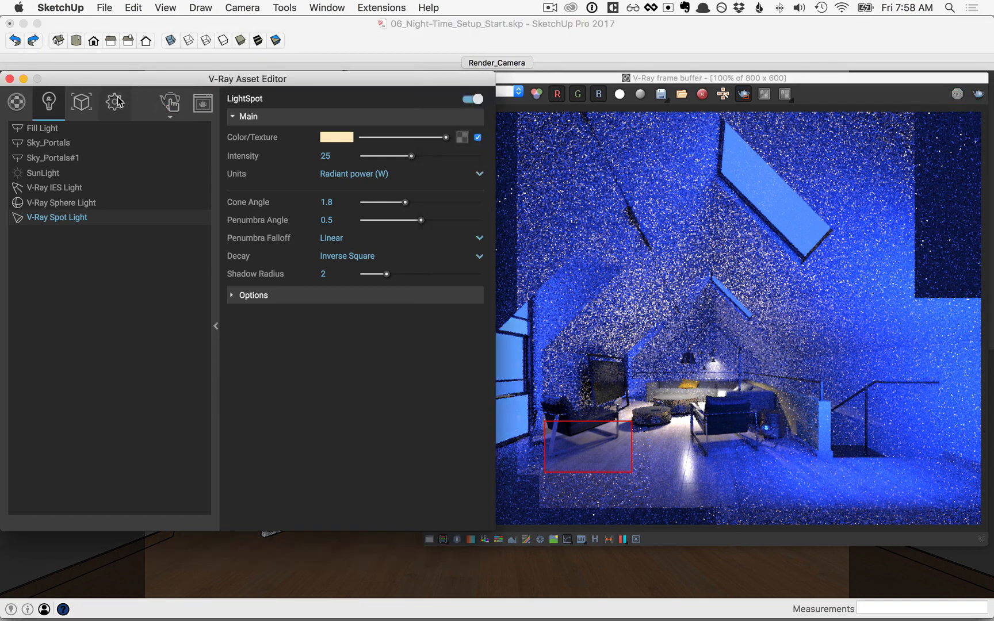
pyautogui.click(115, 102)
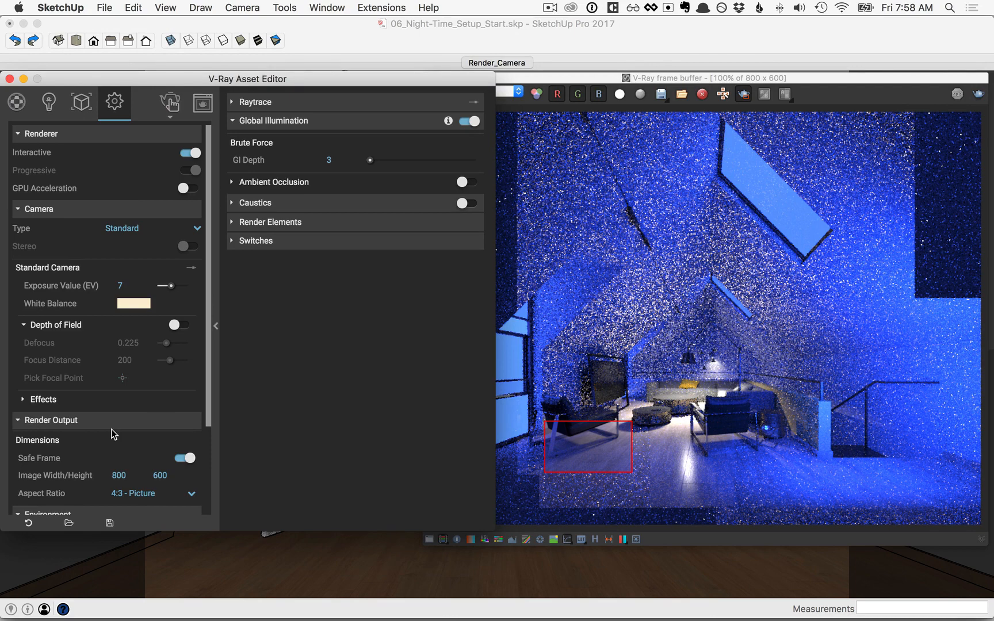
pyautogui.click(43, 399)
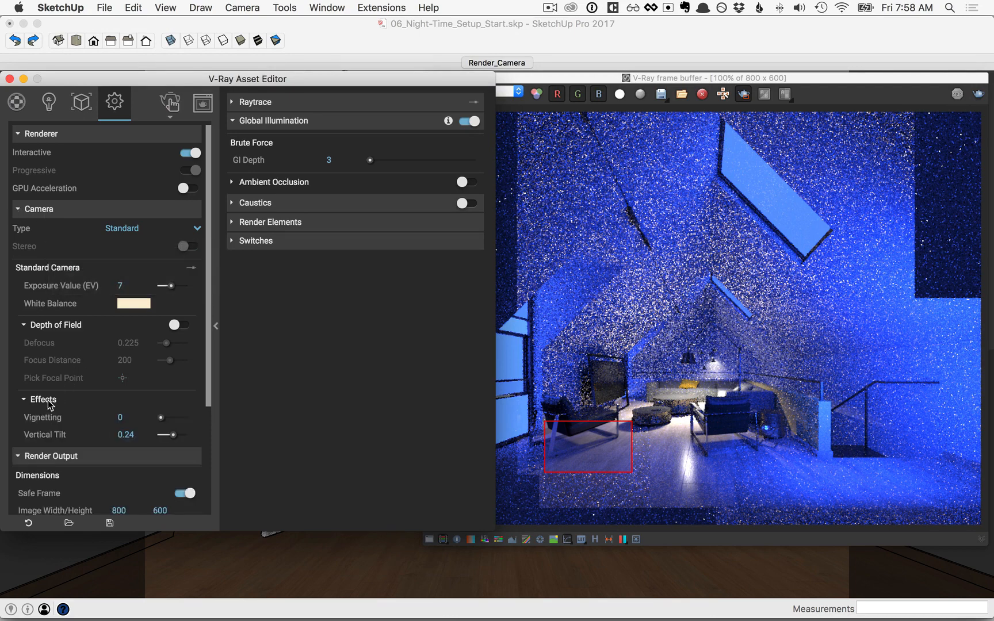
pyautogui.click(137, 417)
pyautogui.write('.3')
pyautogui.press('Return')
# Switch to progressive rendering at Medium quality and start a new render
pyautogui.click(194, 154)
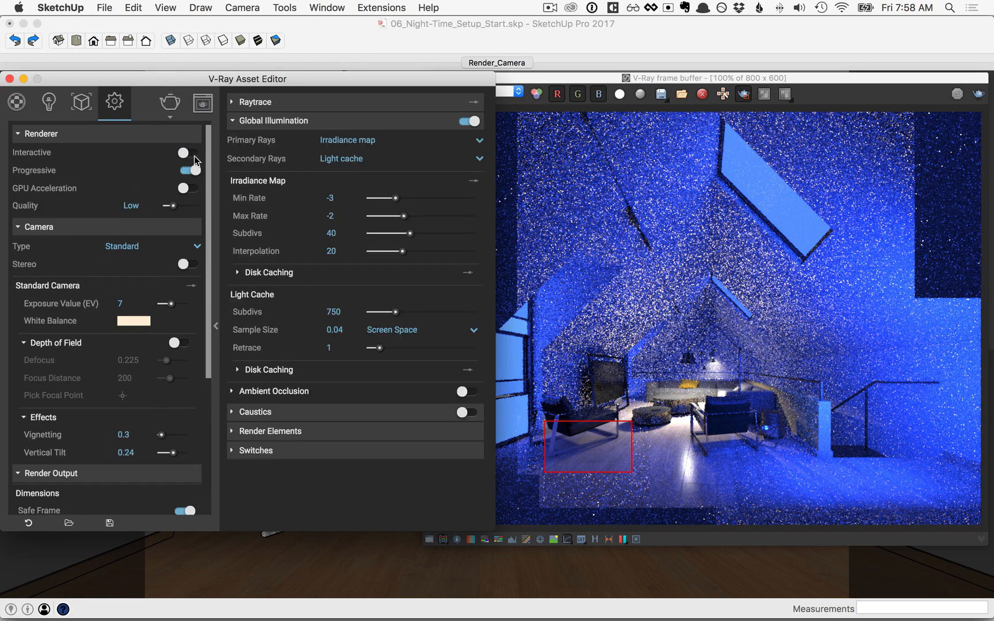
pyautogui.moveTo(174, 206); pyautogui.dragTo(181, 205)
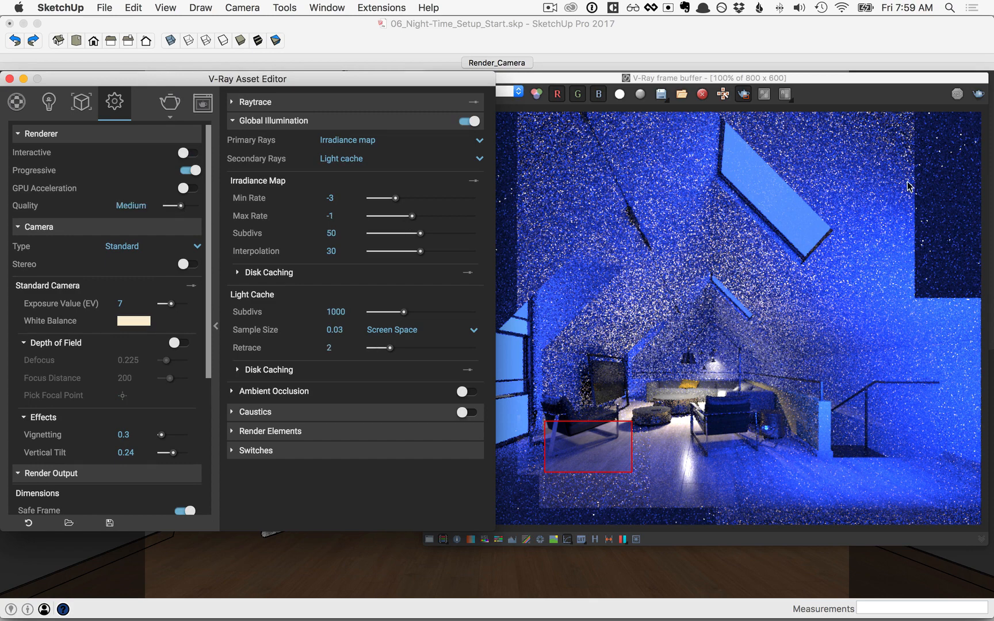
pyautogui.click(750, 93)
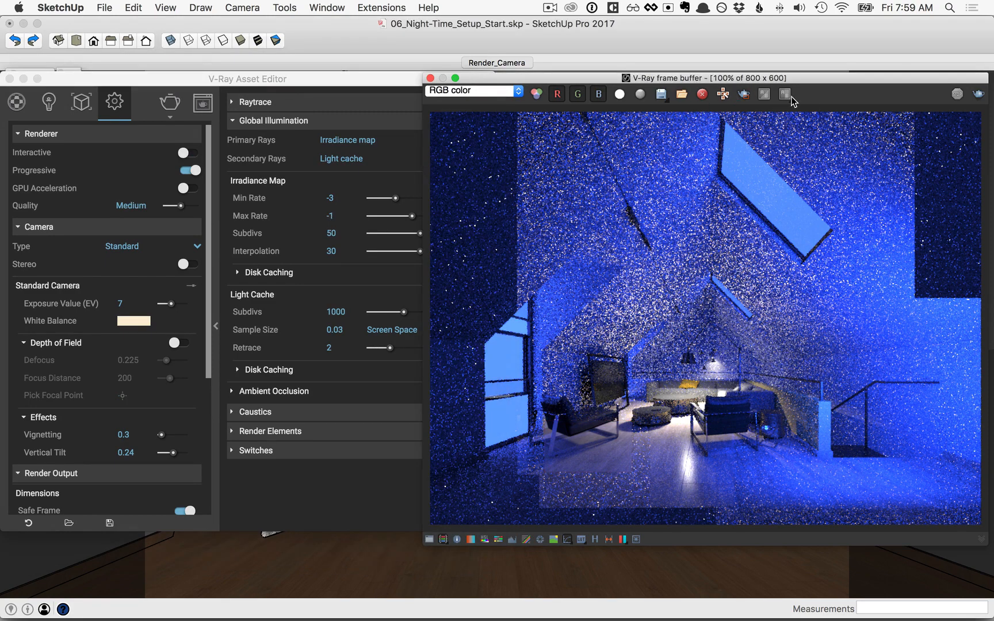
pyautogui.click(170, 105)
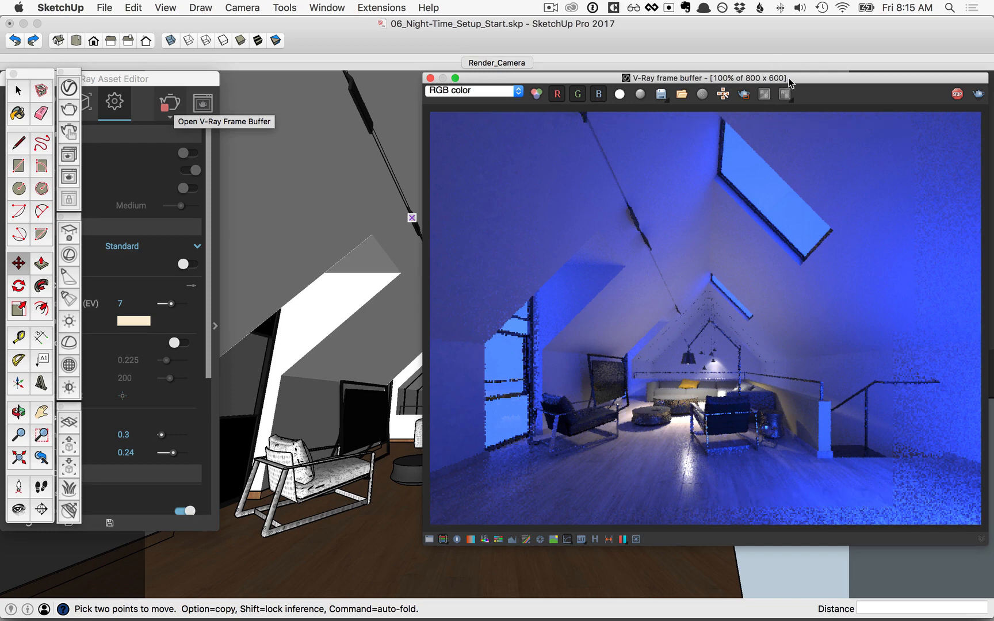
# Enable Hue/Saturation correction in the frame buffer with saturation 0.08
pyautogui.moveTo(790, 82); pyautogui.dragTo(590, 81)
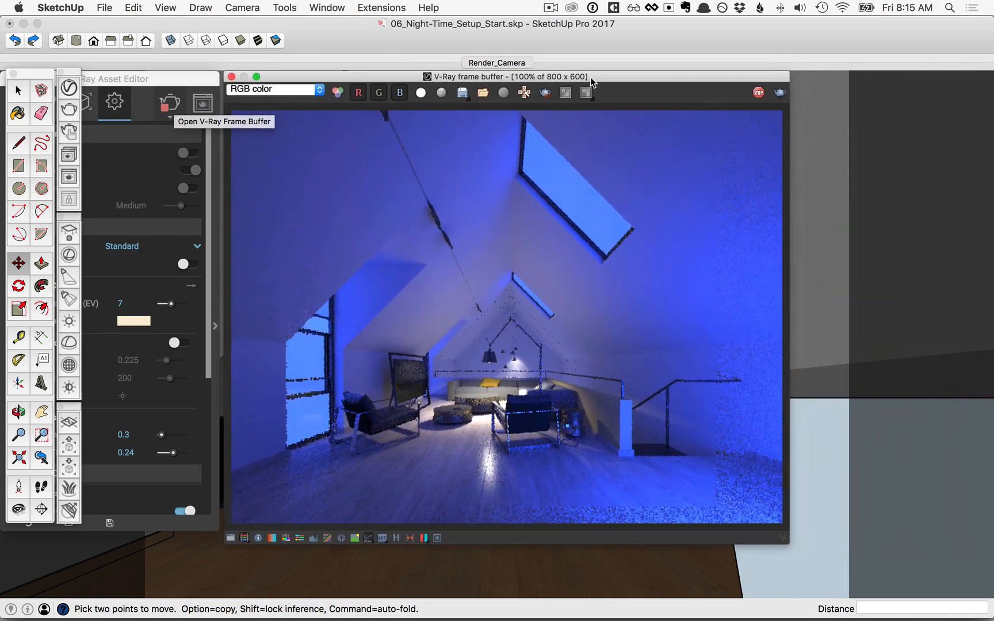
pyautogui.click(230, 539)
pyautogui.click(979, 145)
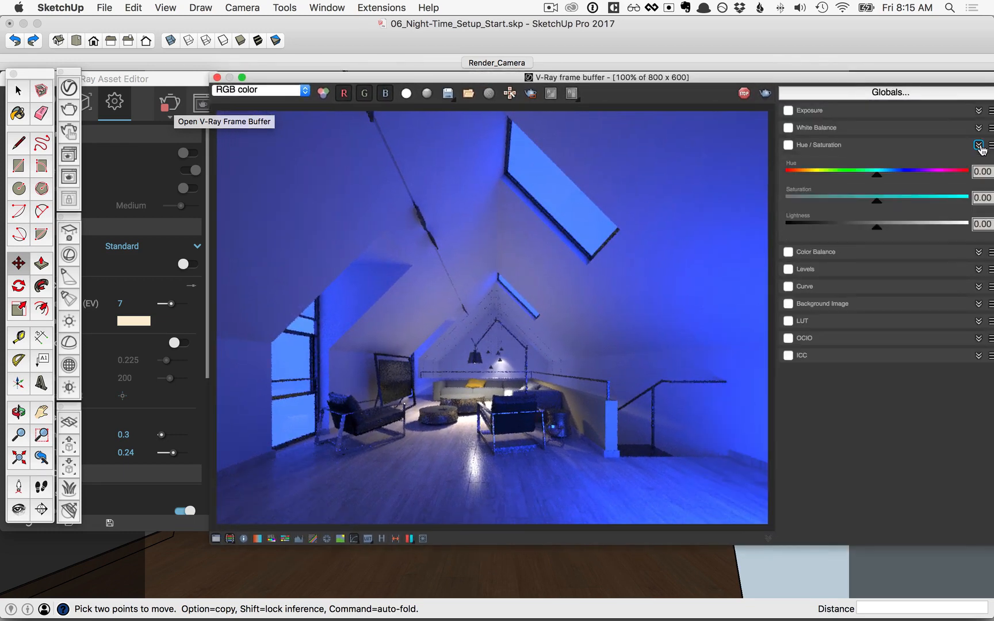
pyautogui.click(788, 145)
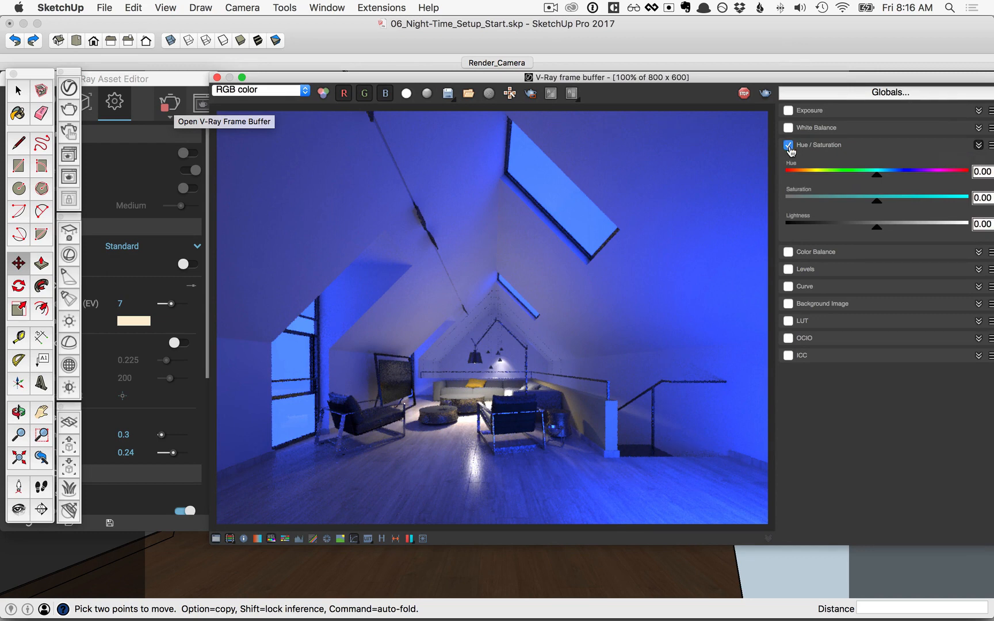
pyautogui.moveTo(879, 204); pyautogui.dragTo(886, 205)
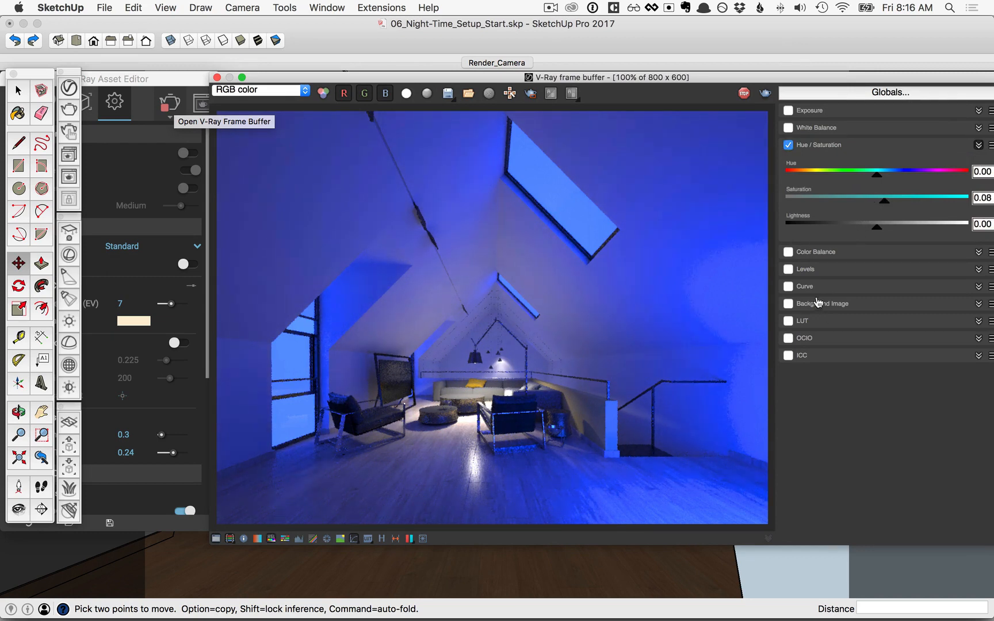
# Enable the Curve correction and bend it into an S-curve, brightening highlights and deepening shadows
pyautogui.click(788, 286)
pyautogui.click(978, 287)
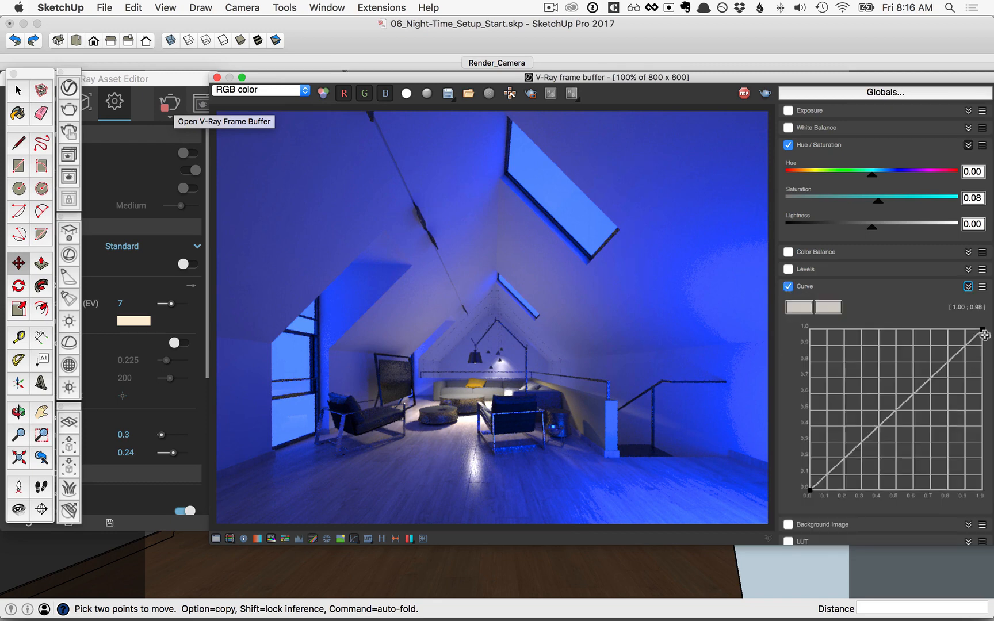
pyautogui.moveTo(984, 334); pyautogui.dragTo(895, 356)
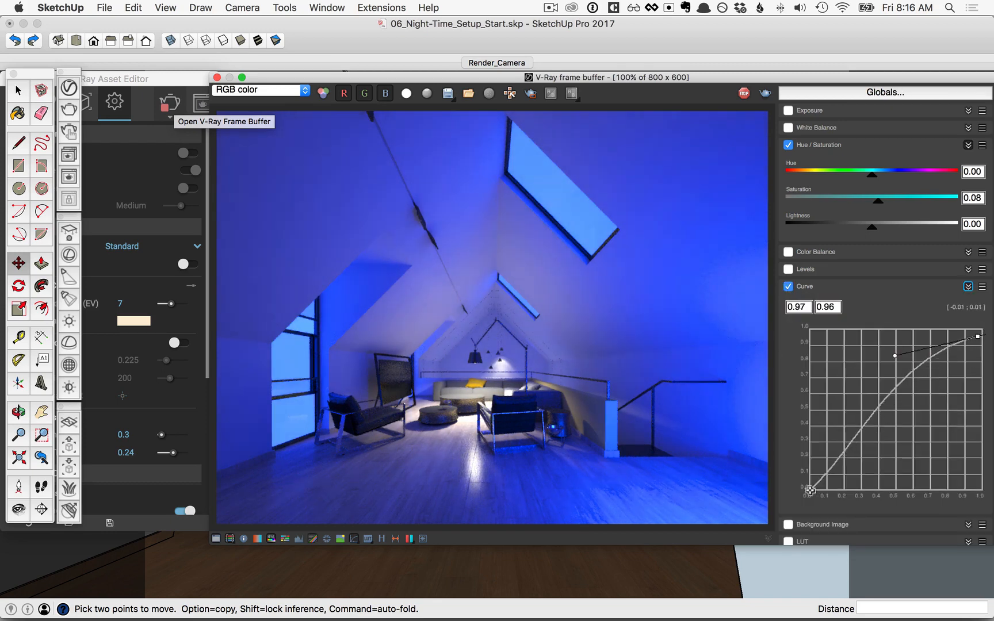
pyautogui.moveTo(810, 490); pyautogui.dragTo(877, 448)
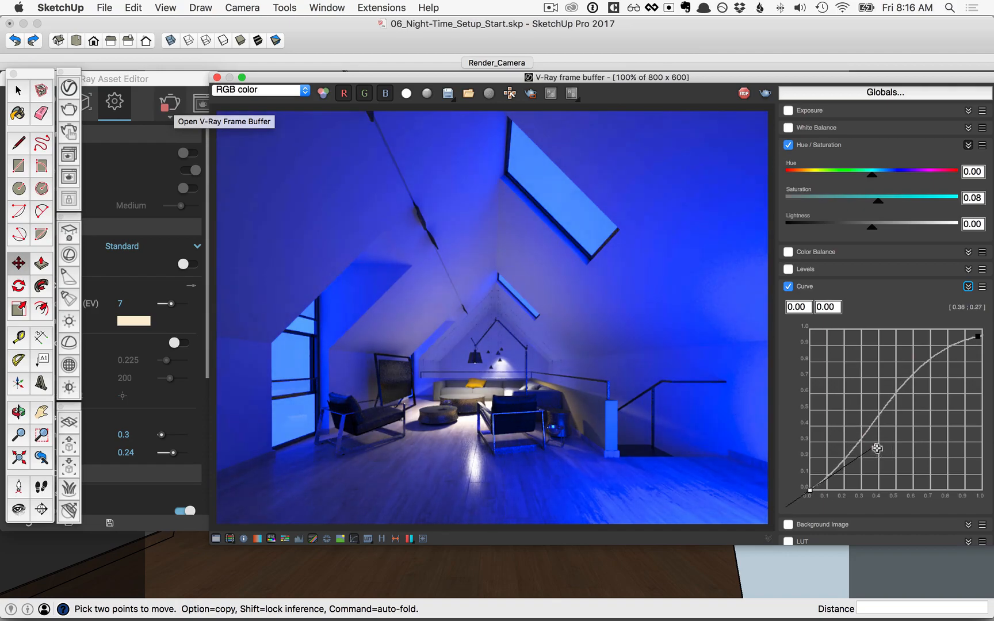